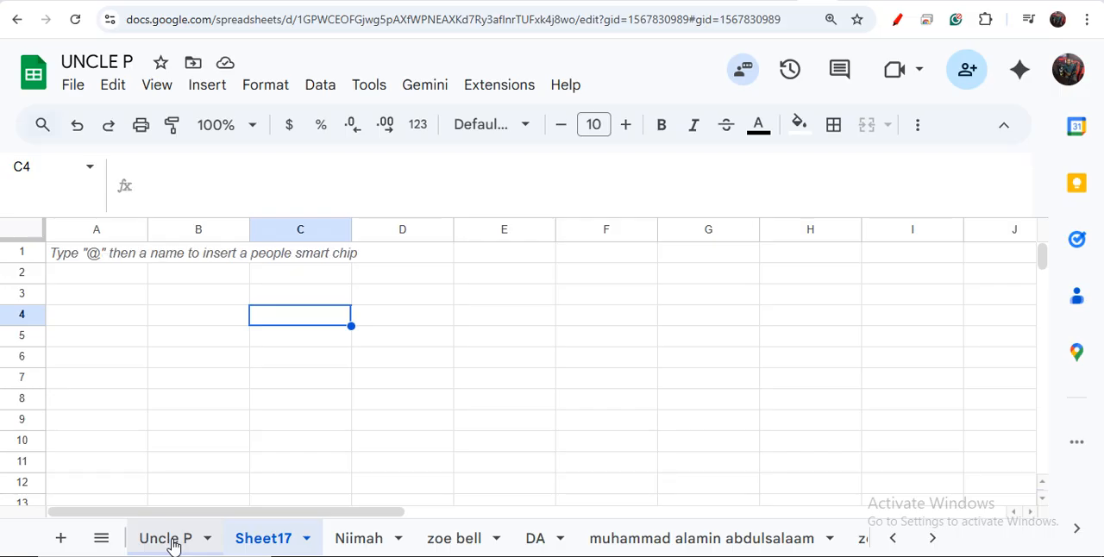
Step: Look through the contents of the workbook's other sheets and return to the empty Sheet17
click(172, 543)
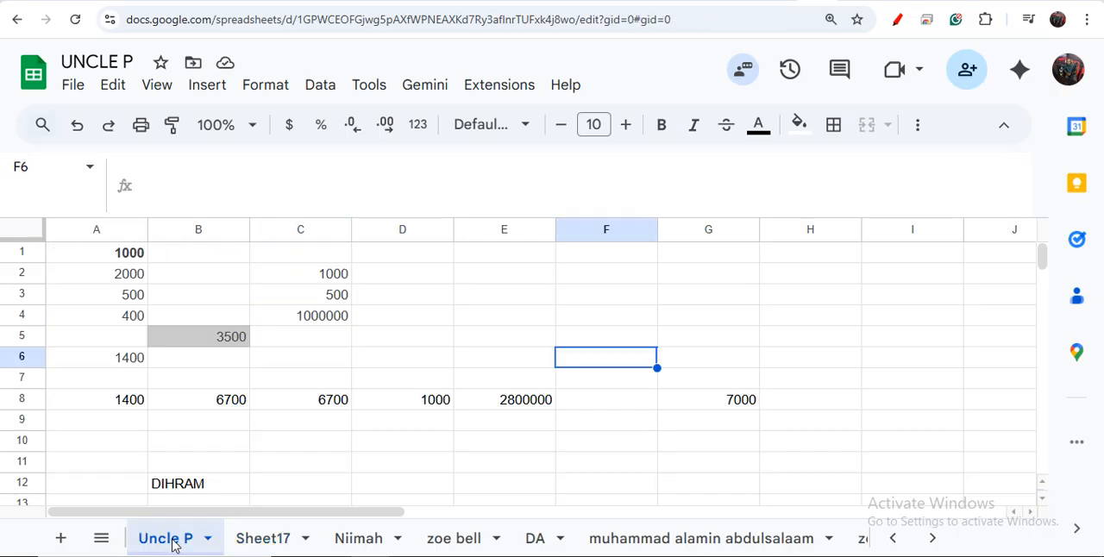
click(250, 541)
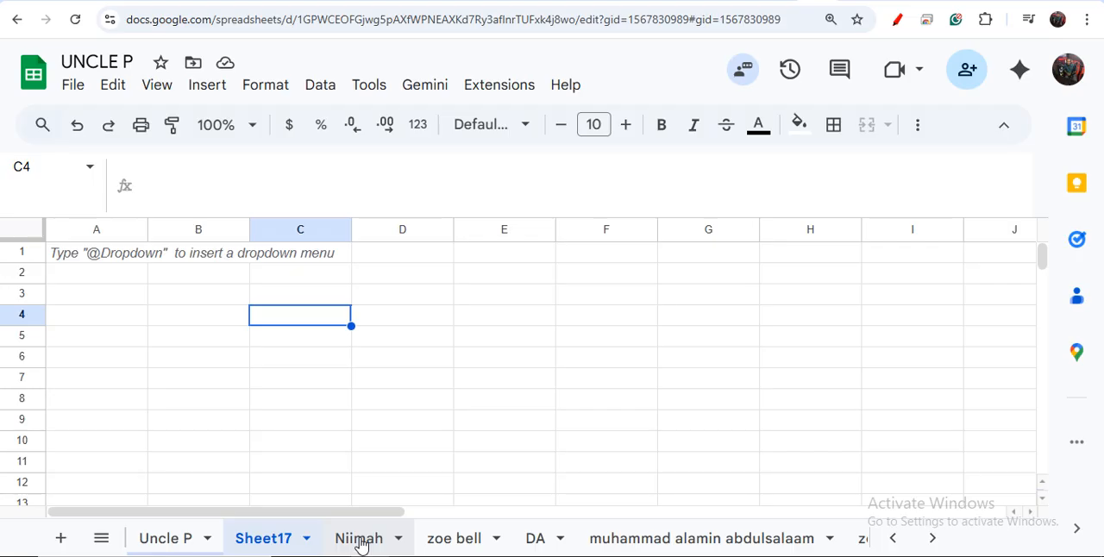
click(361, 543)
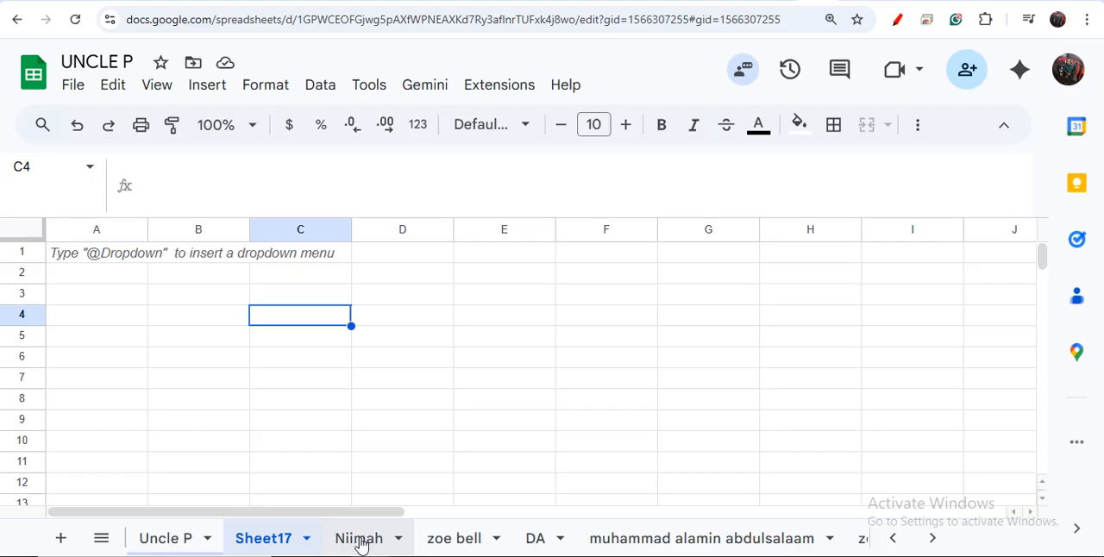
click(449, 547)
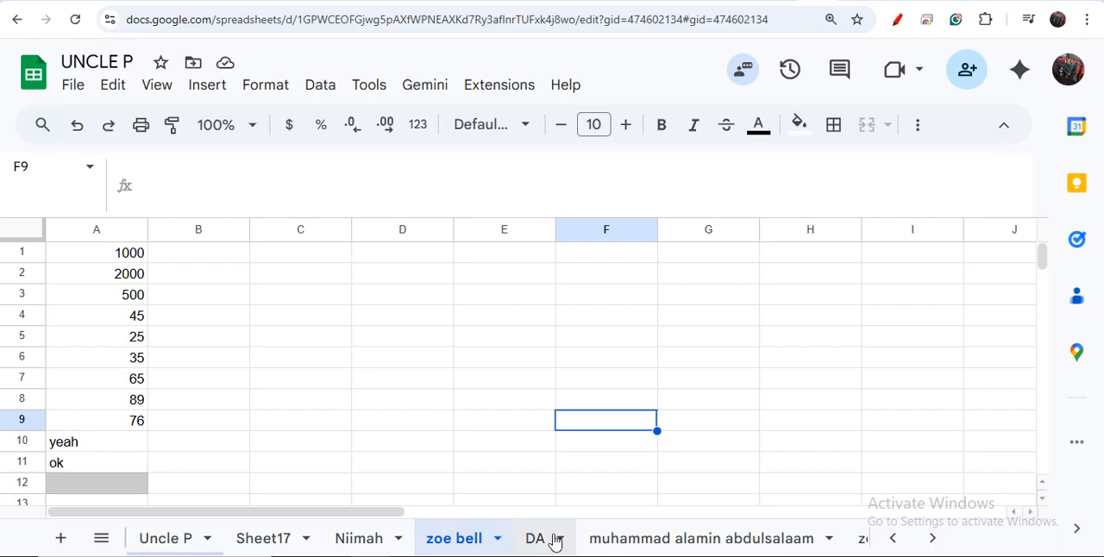
click(536, 539)
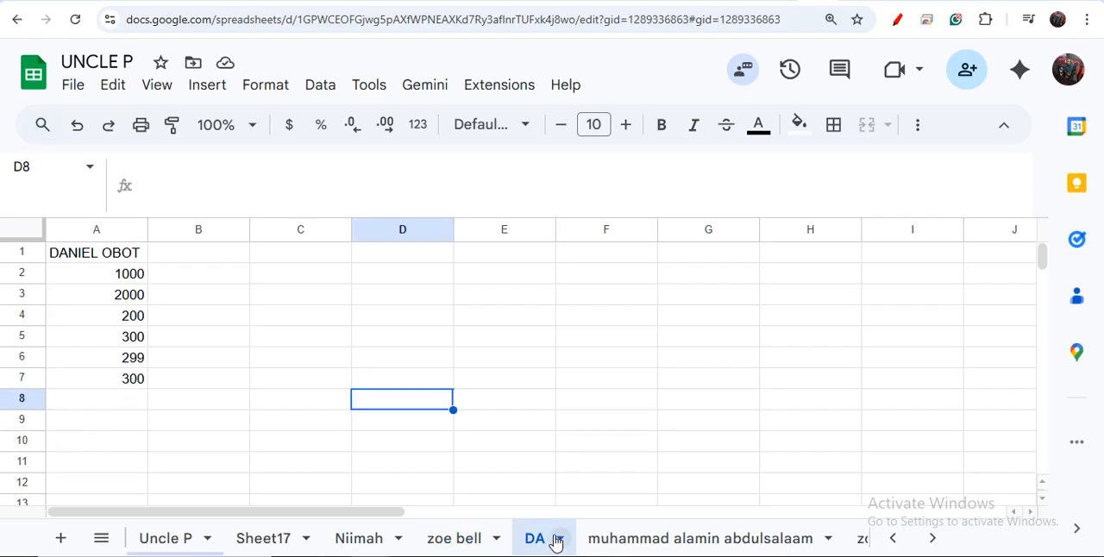
click(646, 543)
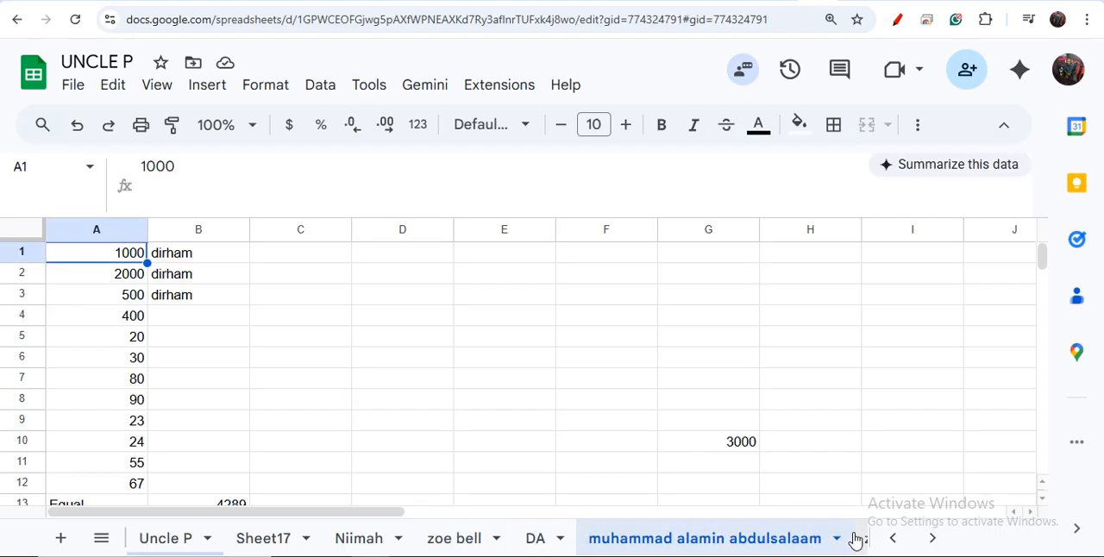
click(170, 539)
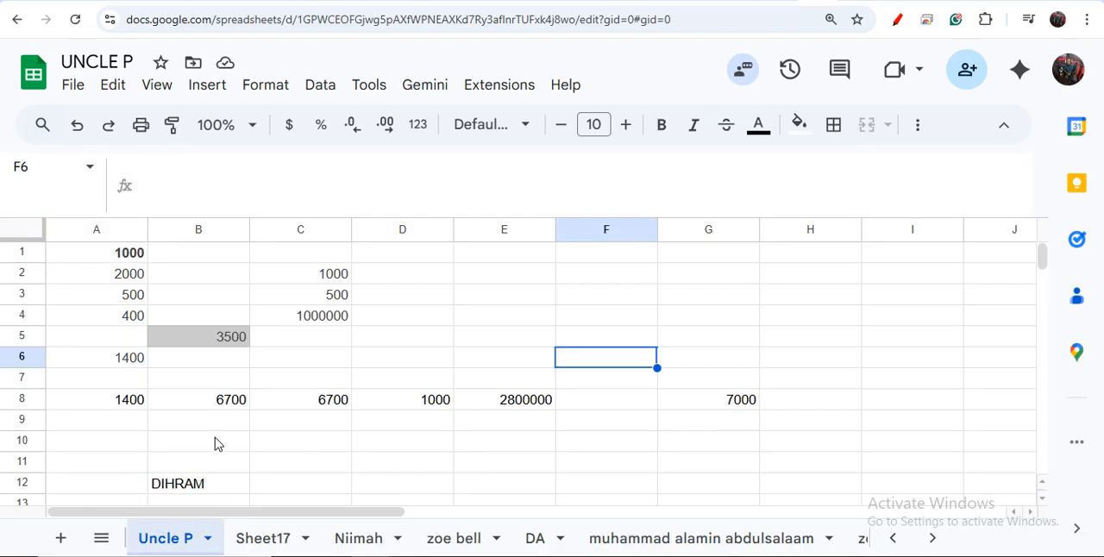
click(263, 540)
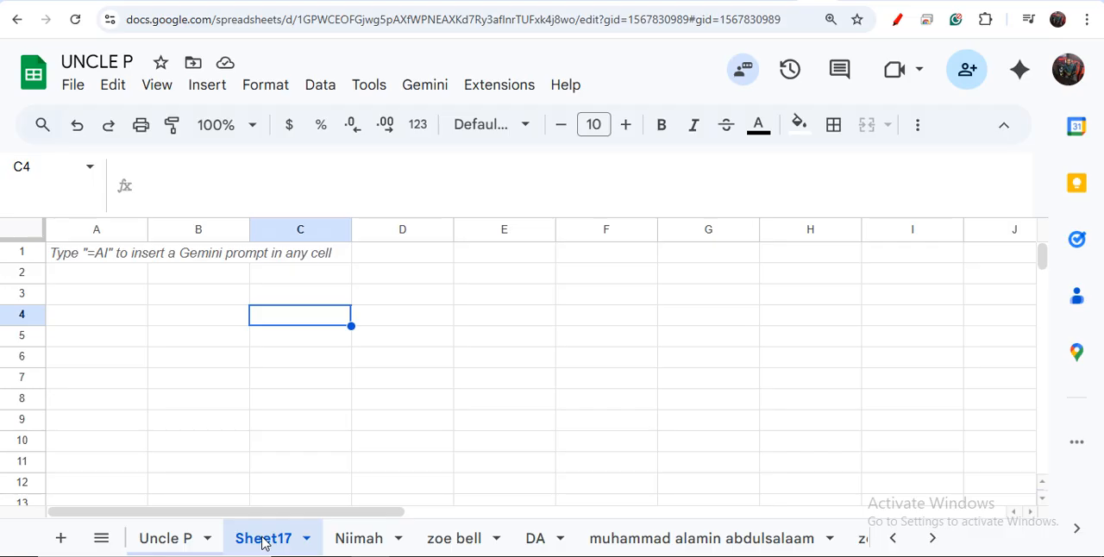
Step: Enter the item Car in cell A1 and its amount 12000 in cell B1
click(164, 274)
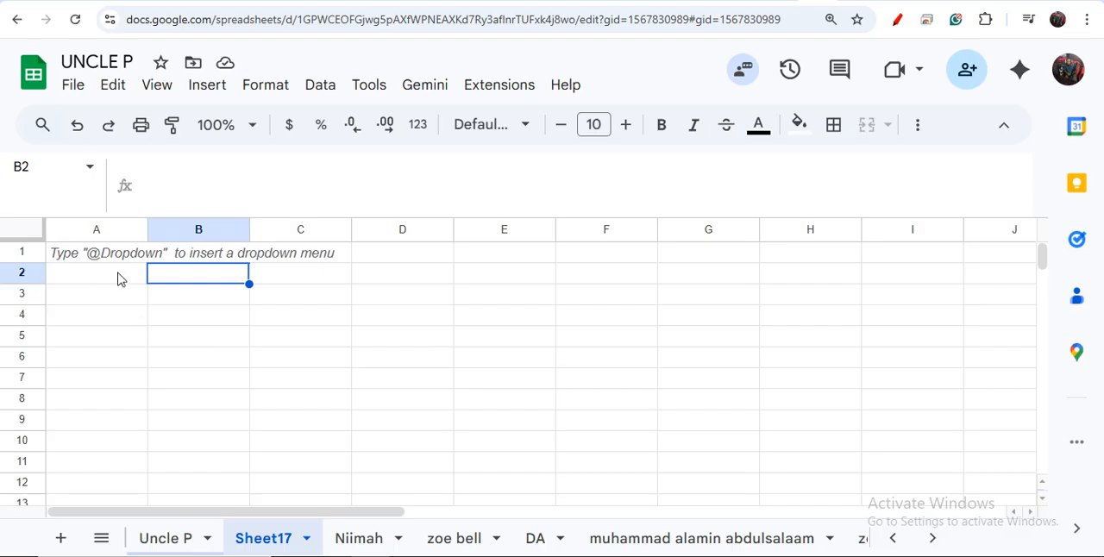
click(118, 276)
click(110, 260)
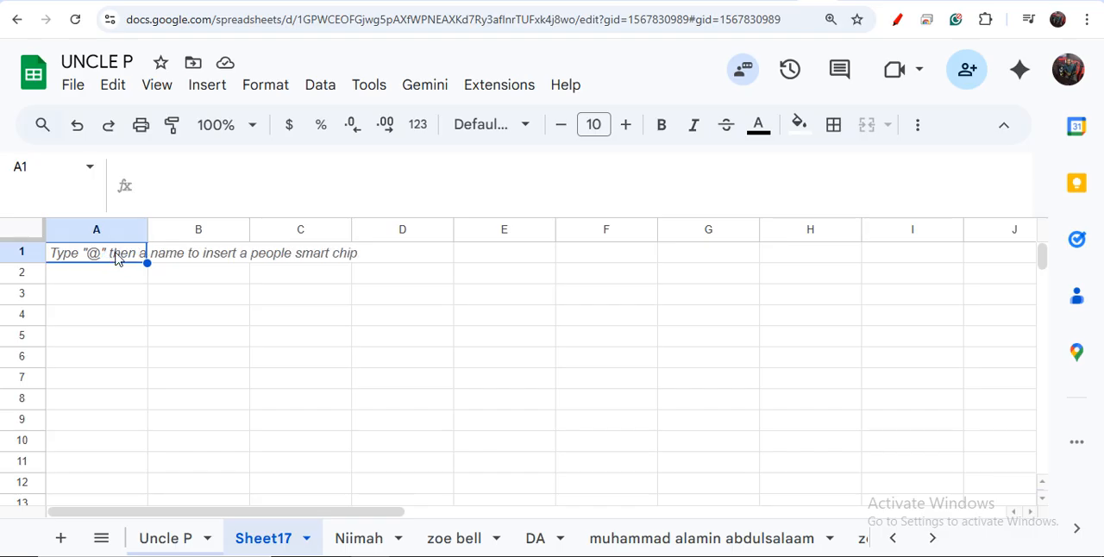
text(Car)
click(176, 253)
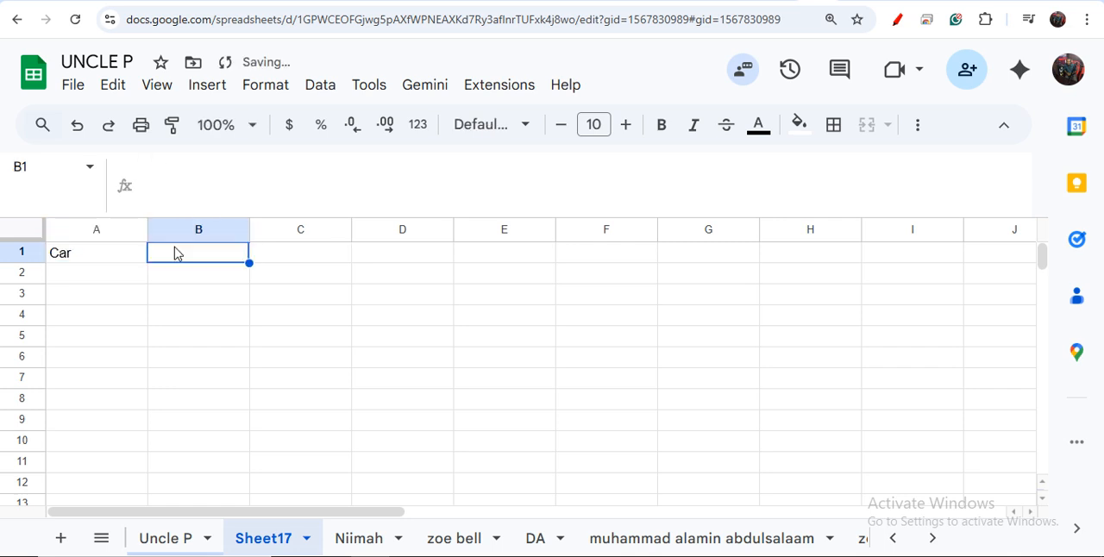
text(1)
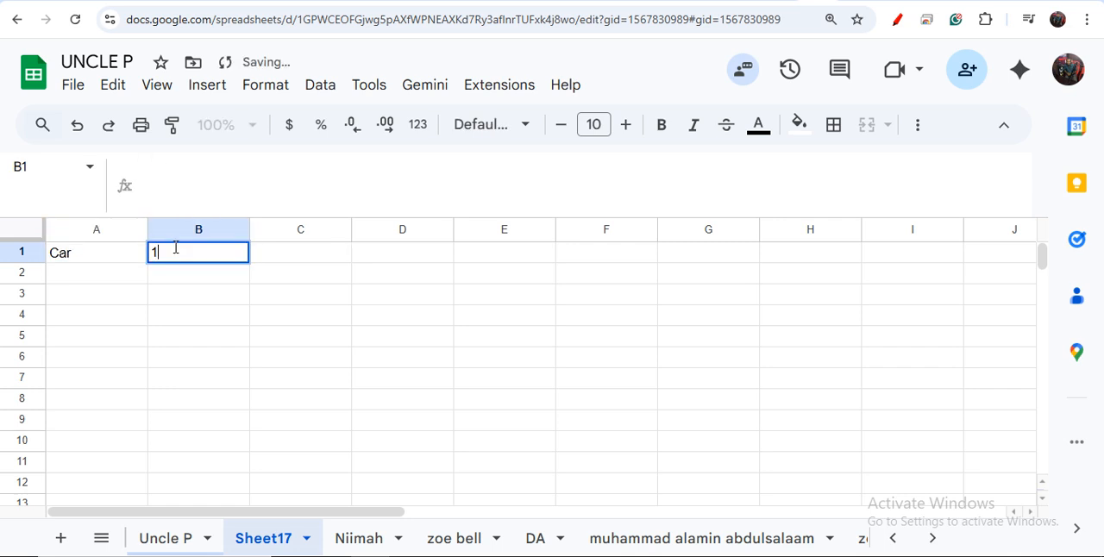
text(2000)
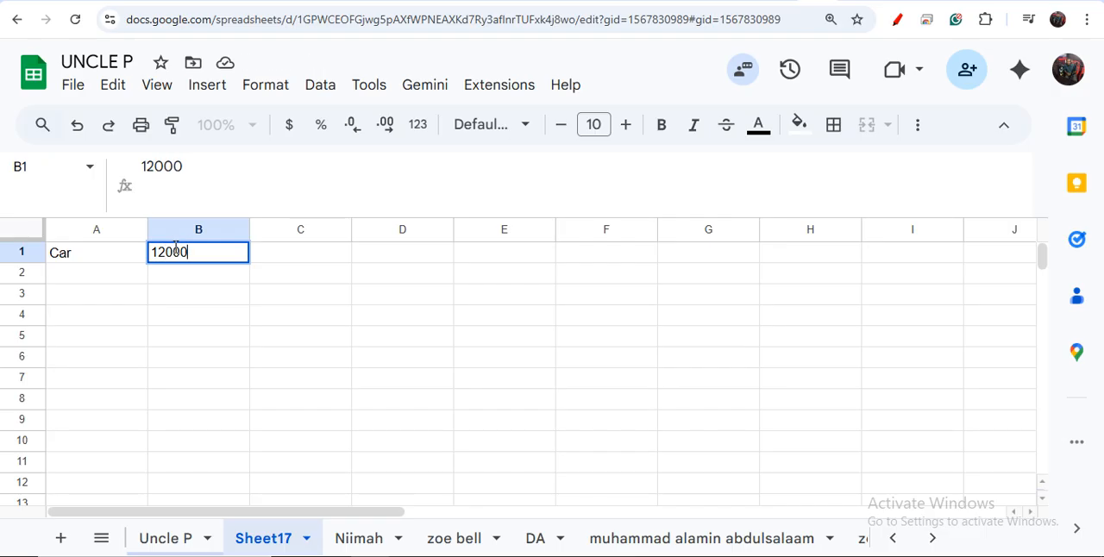
Step: Enter the item Food in cell A2 and its amount 500 in cell B2
key(Left)
key(Down)
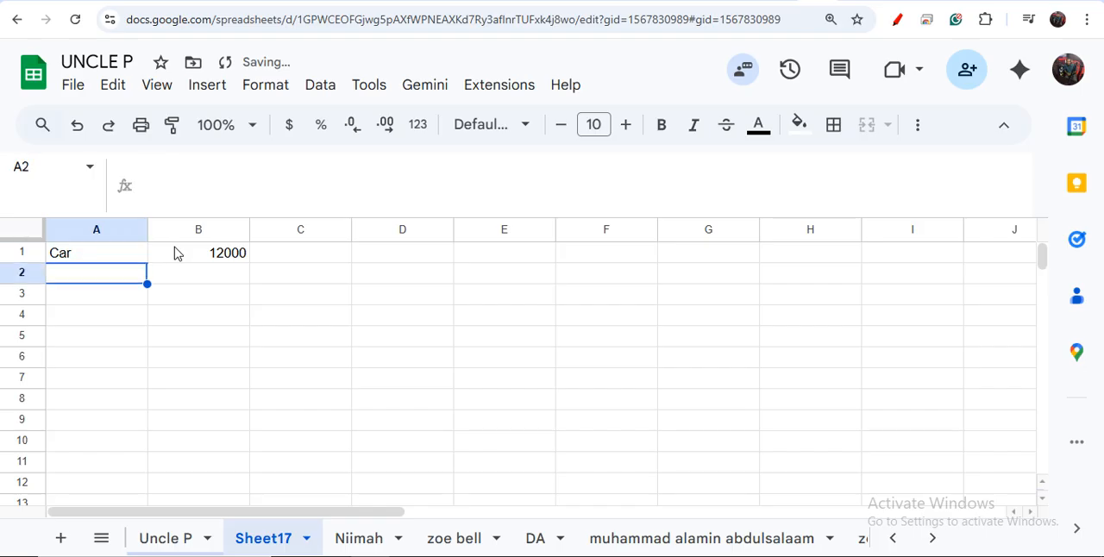
text(Food)
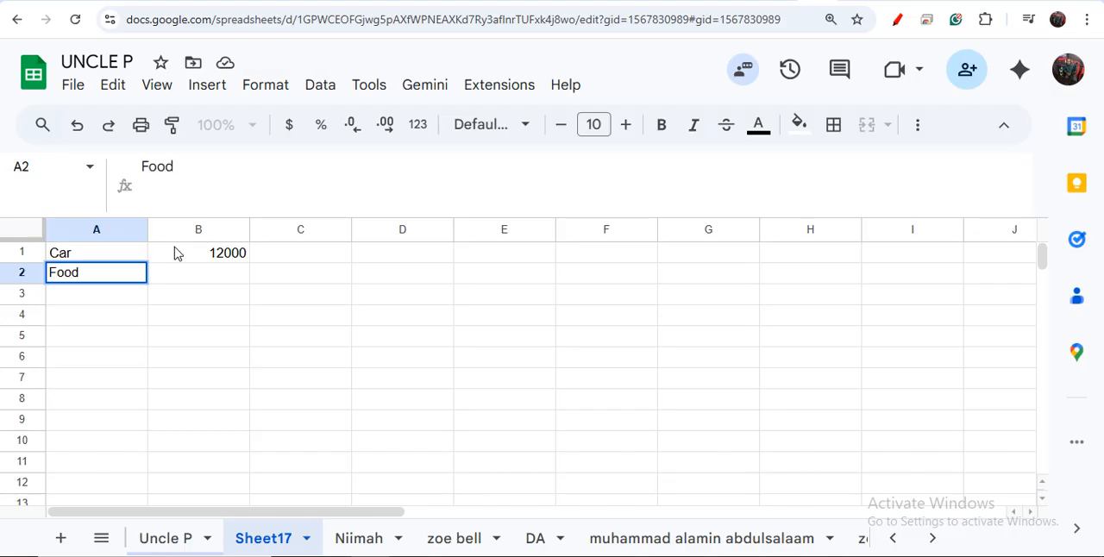
key(Tab)
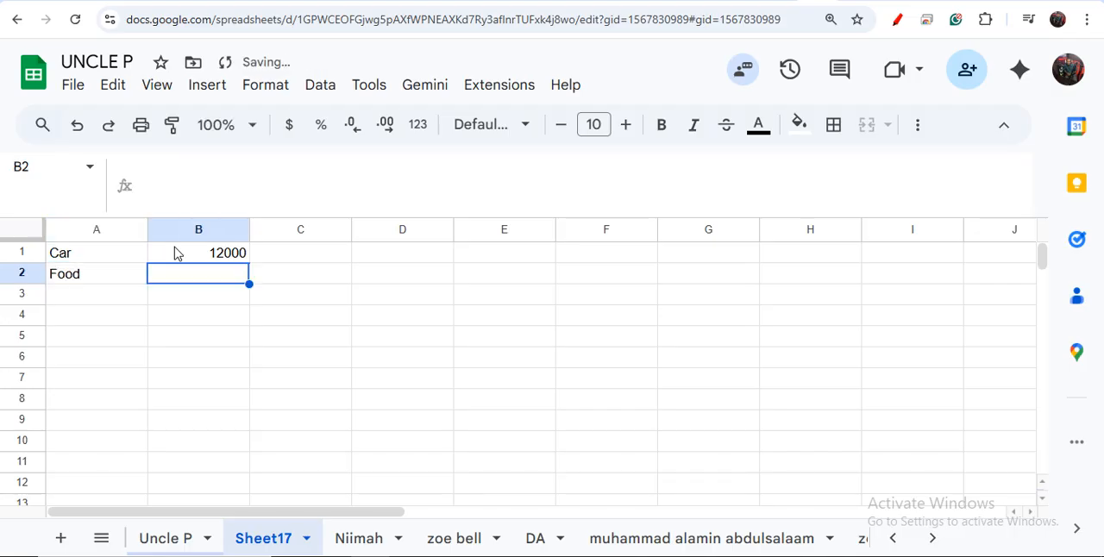
text(500)
key(Return)
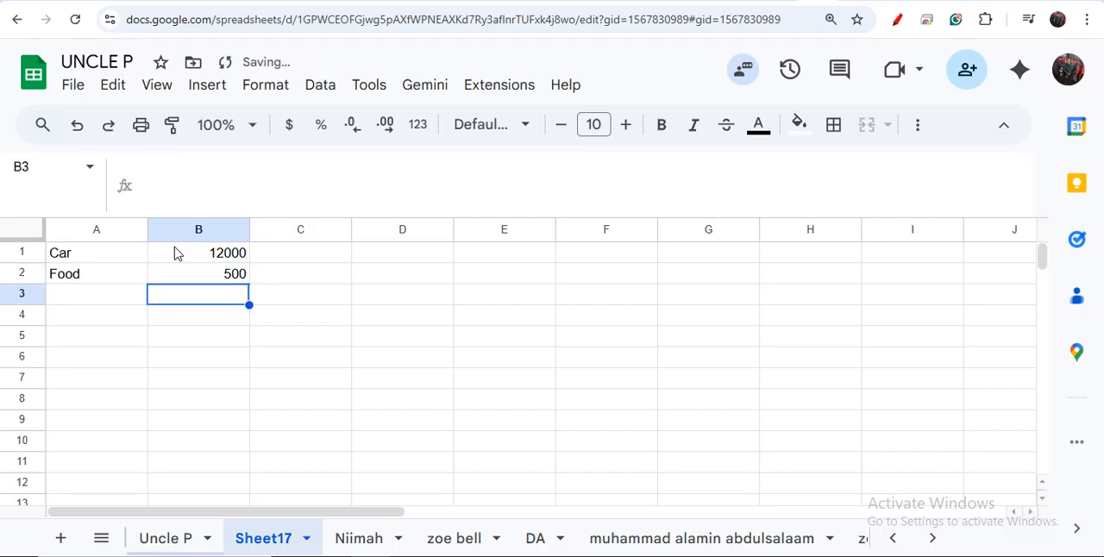
Step: Enter the item shirt in cell A3 and its amount 2400 in cell B3
key(Left)
text(shirt)
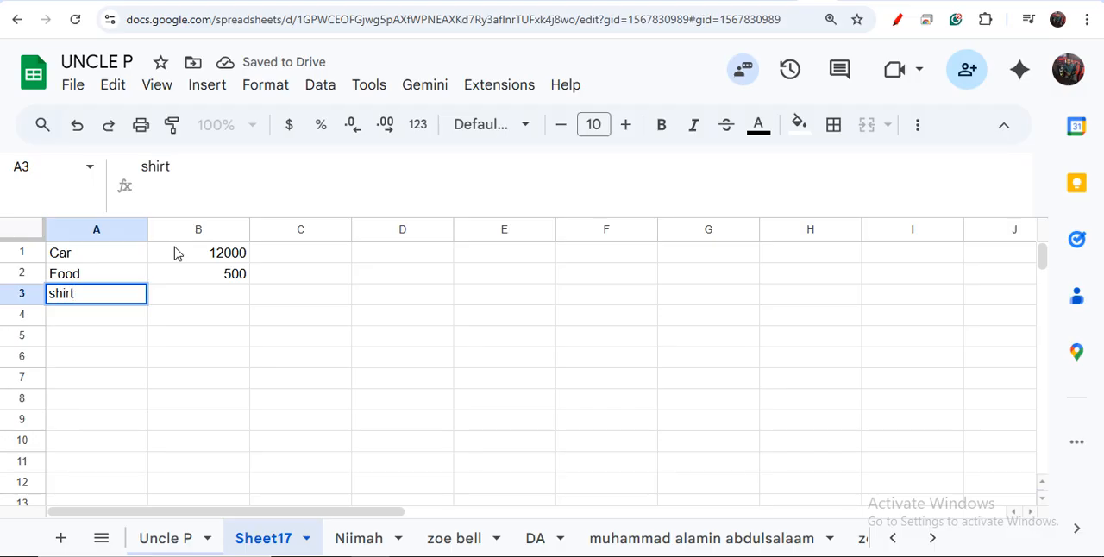
key(Tab)
text(2)
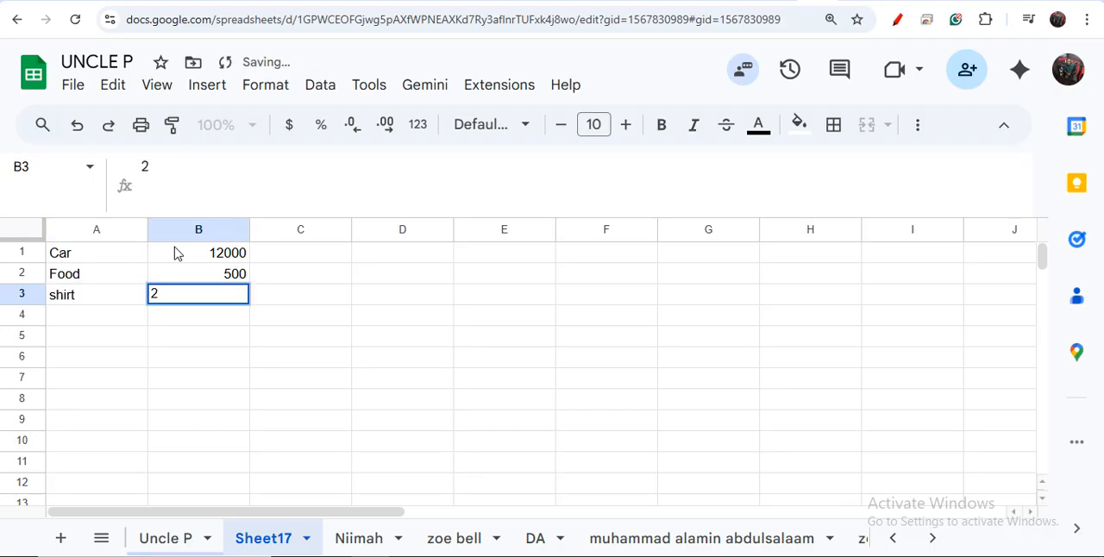
text(400)
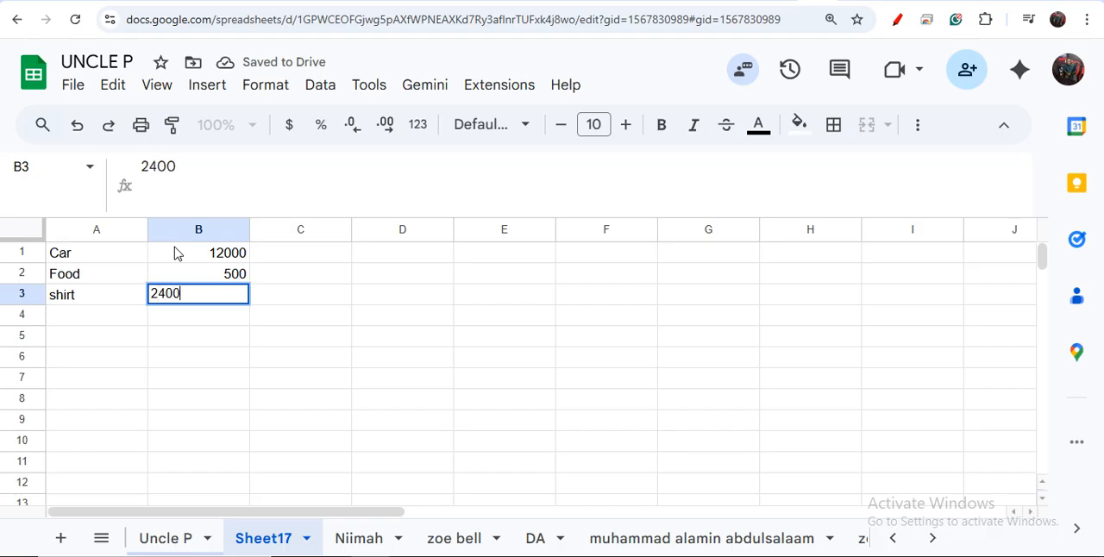
key(Return)
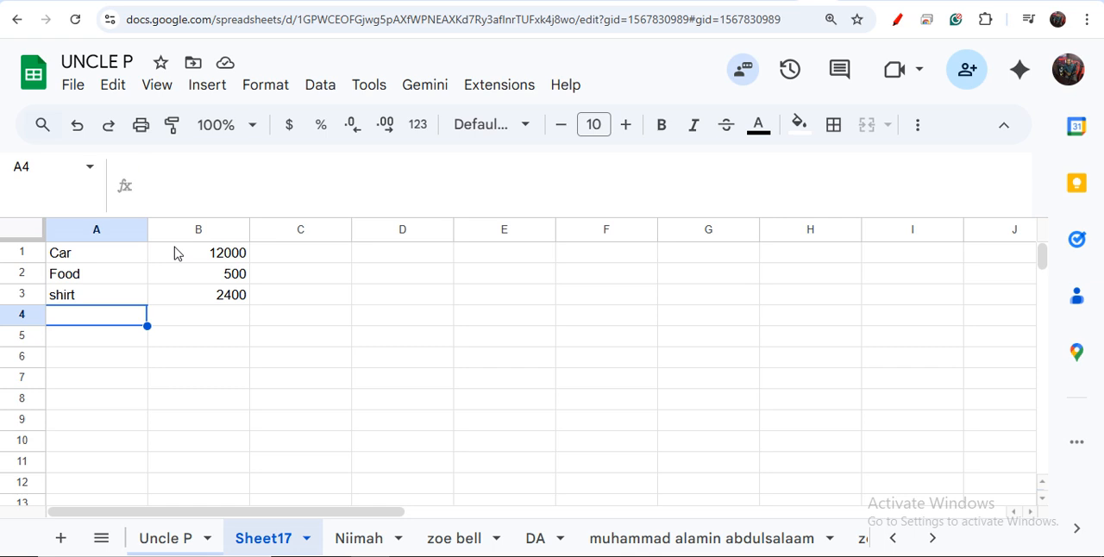
Step: Enter the item pen in cell A4 and its amount 500 in cell B4
text(pen)
key(Tab)
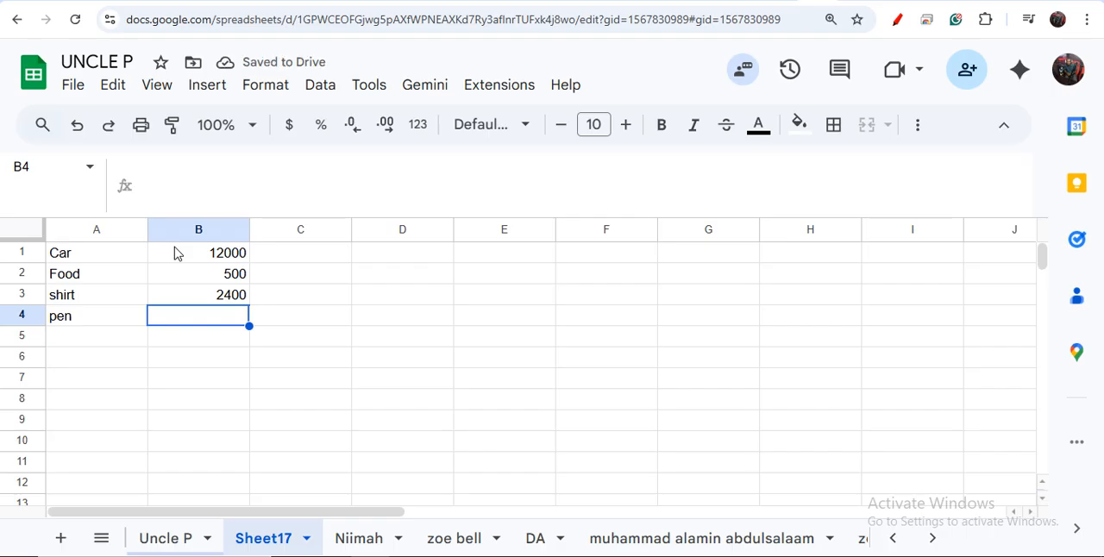
text(500)
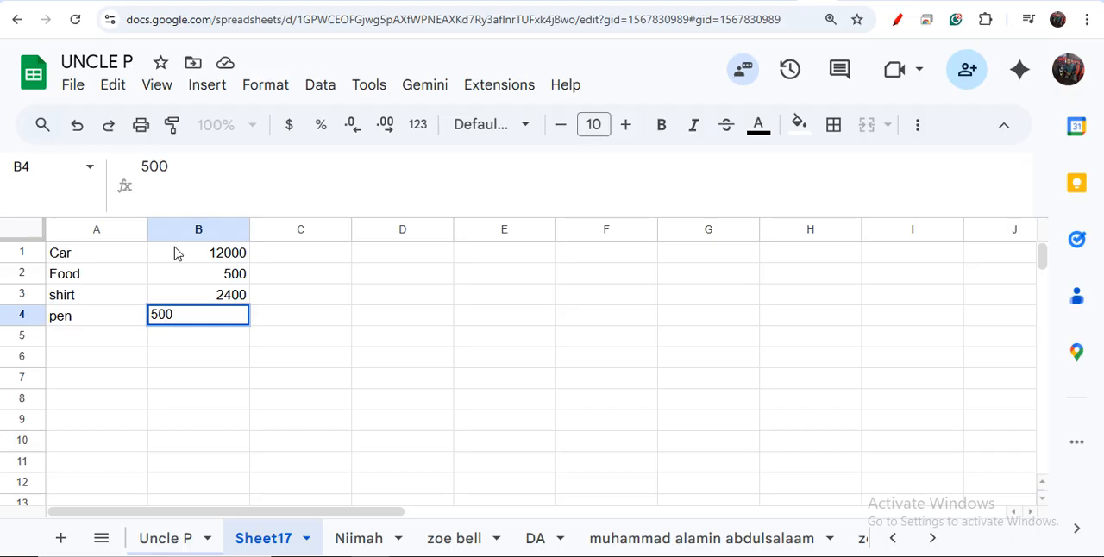
key(Tab)
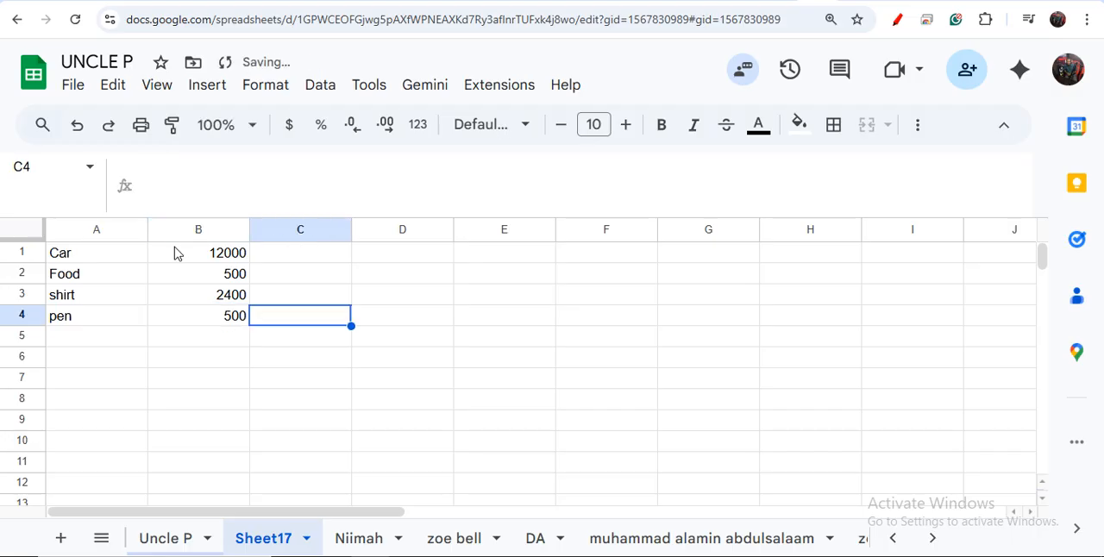
click(254, 340)
click(238, 346)
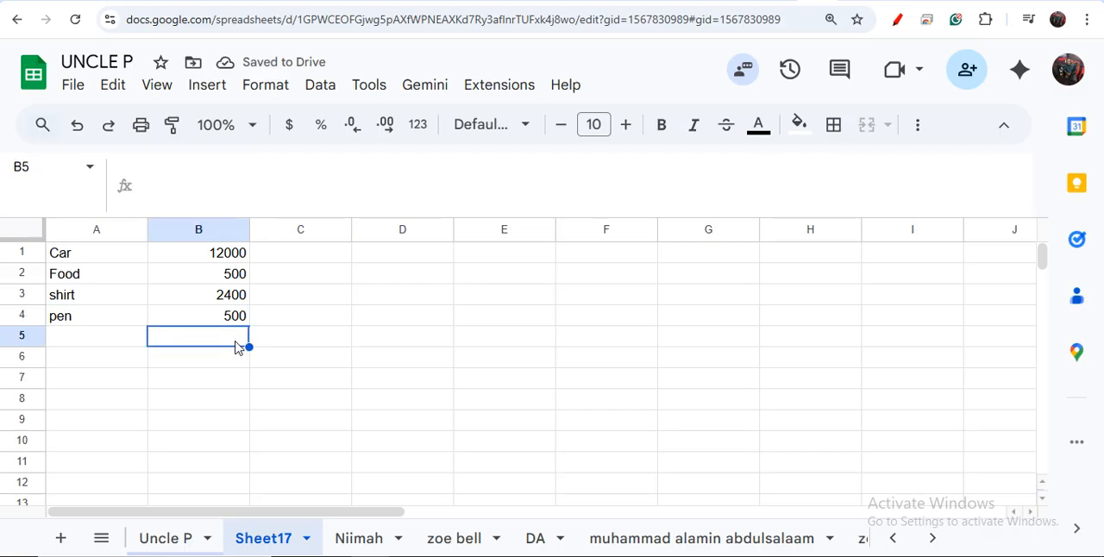
click(315, 354)
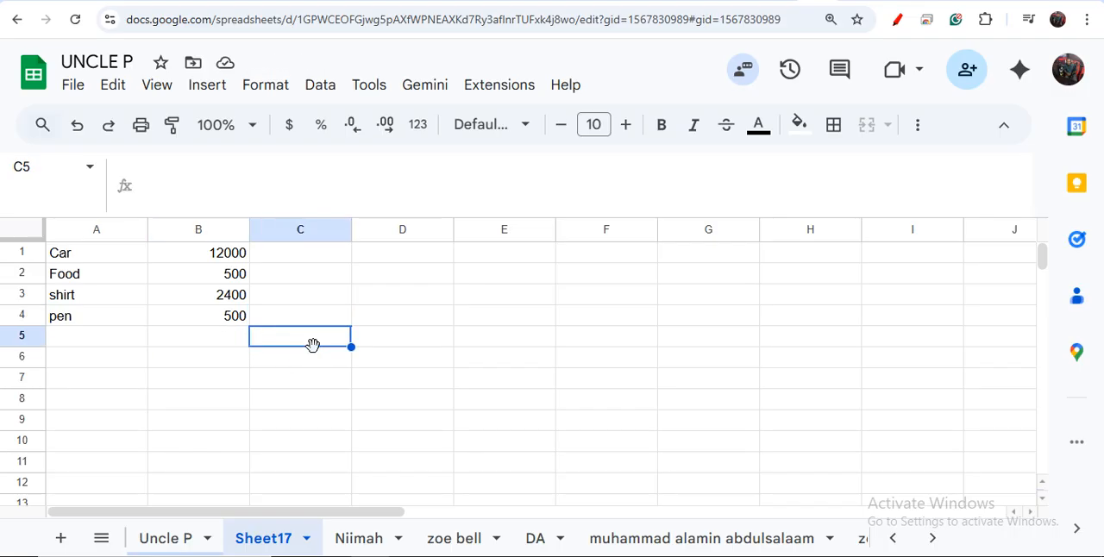
click(307, 377)
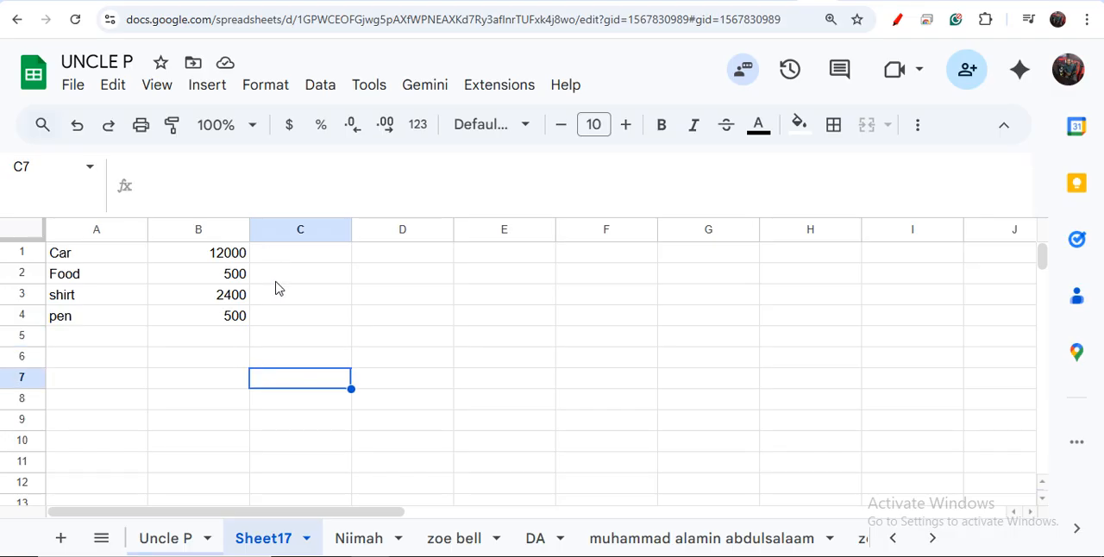
Step: Label cell A6 as TOTAL, leaving one empty row below the item list
click(61, 364)
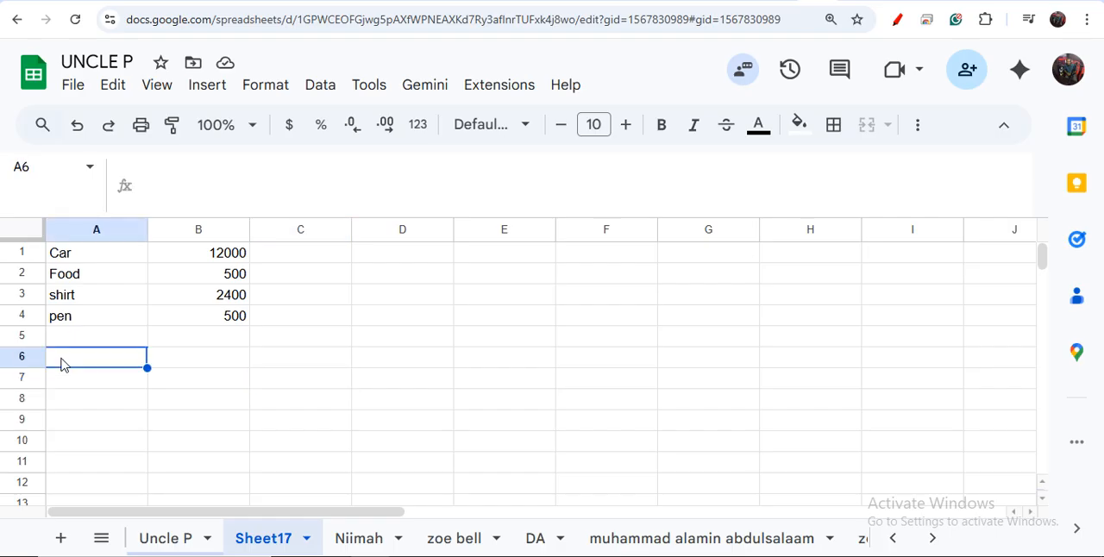
text(TOTAL)
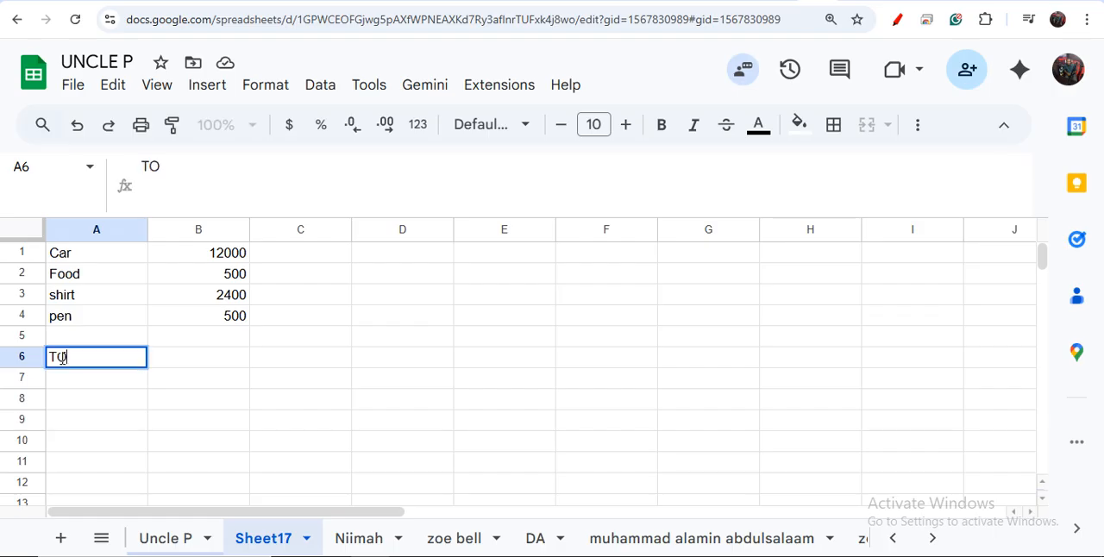
key(Tab)
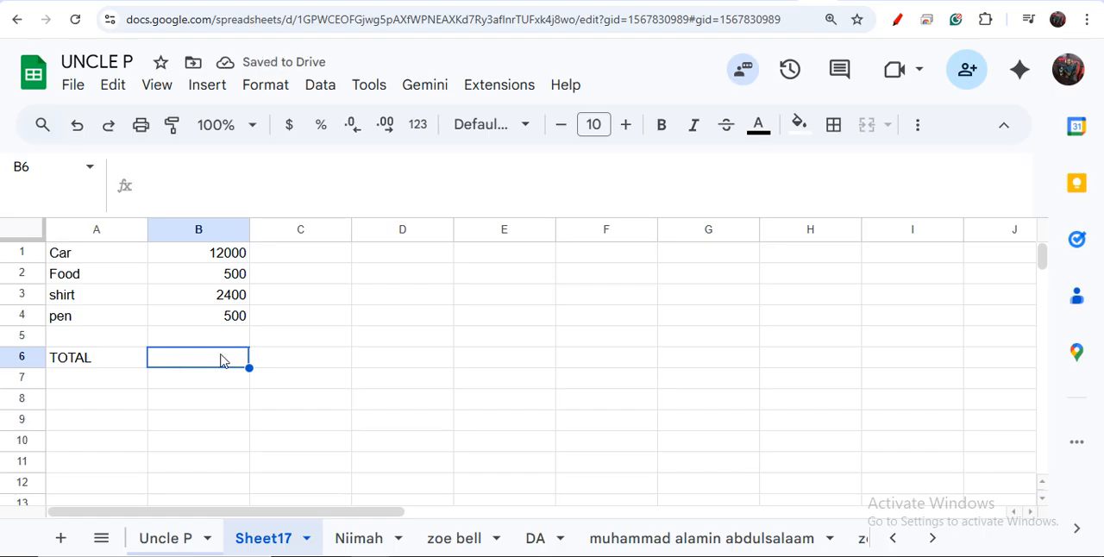
Step: Reduce the height of the formula bar to a single line
click(213, 196)
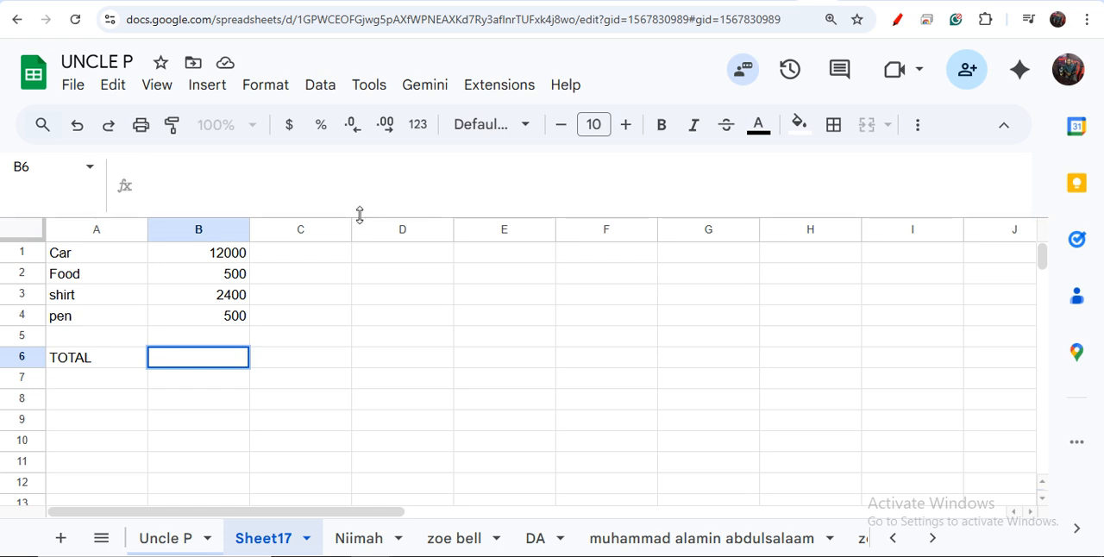
drag(360, 191, 361, 153)
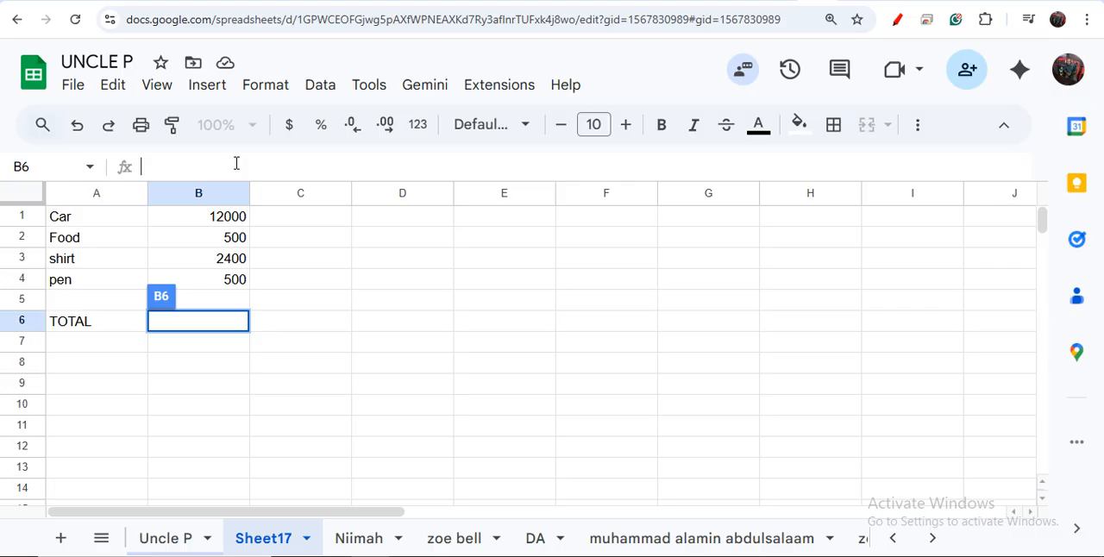
Step: Total the four amounts in cell B6 by adding the individual cells with the formula =SUM(B1+B2+B3+B4)
click(182, 322)
click(160, 167)
text(=SUM)
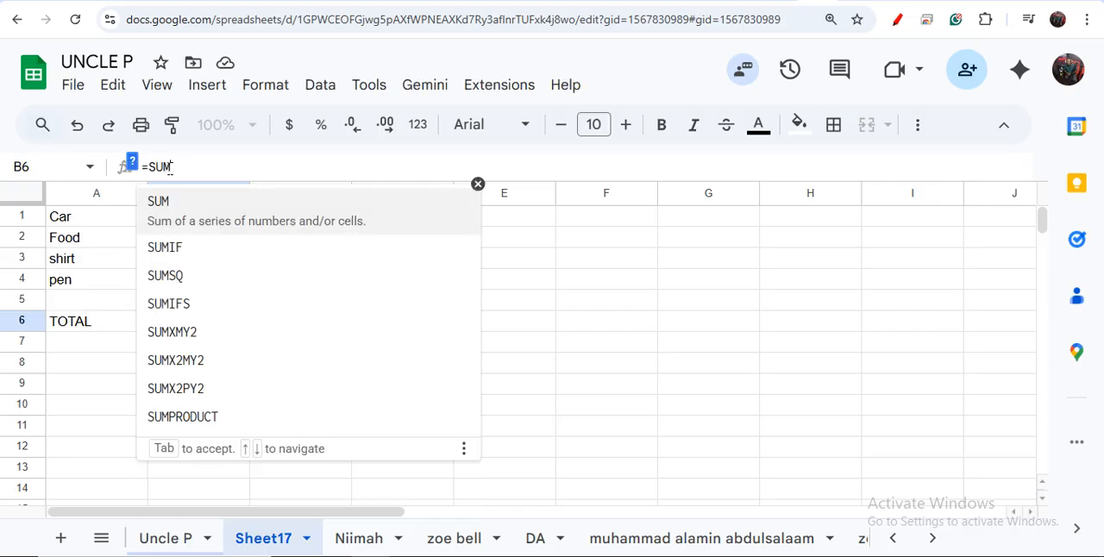
text(()
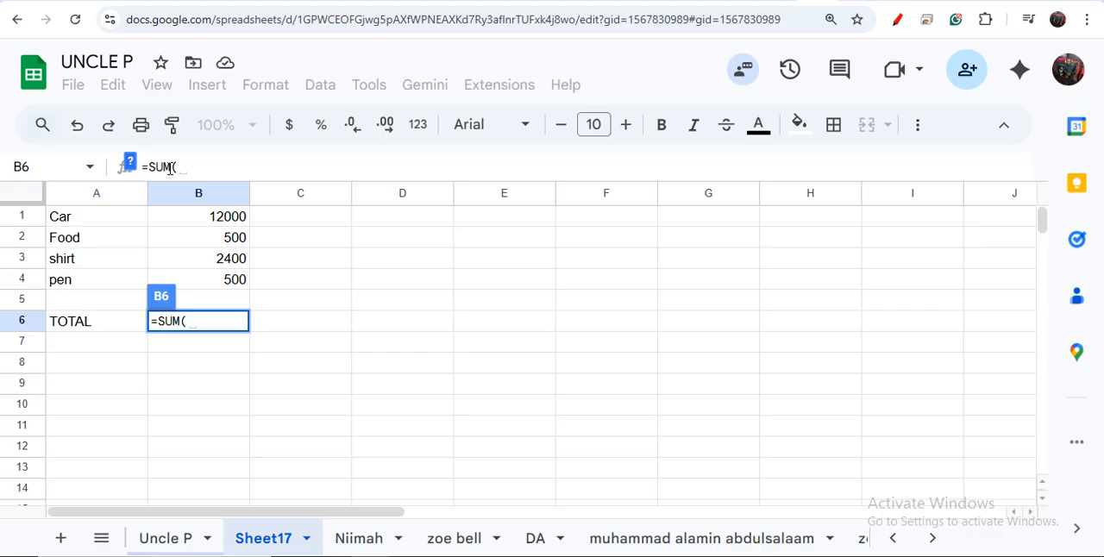
click(216, 222)
key(BackSpace)
key(BackSpace)
text(B1)
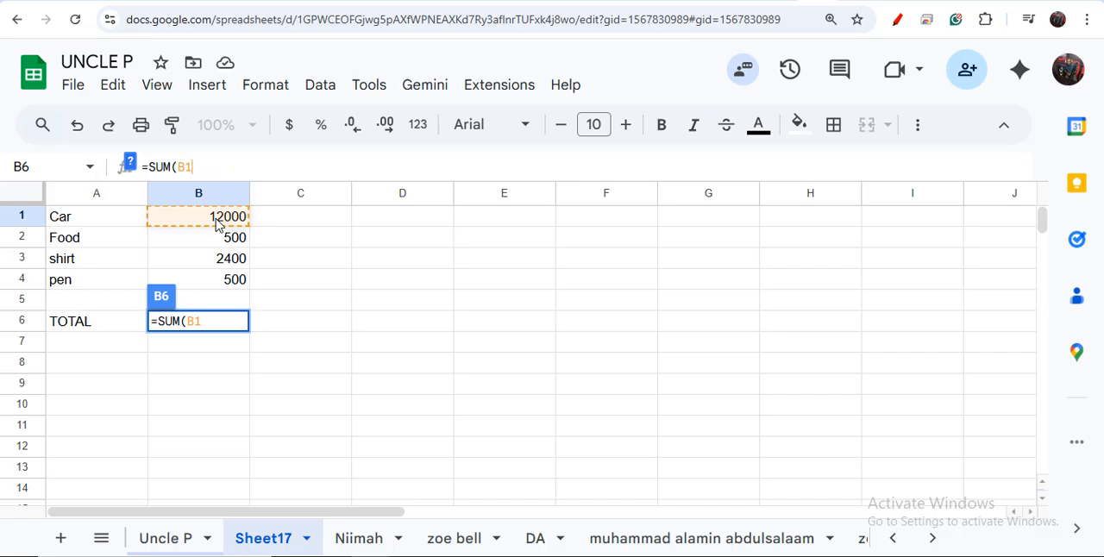
text(=)
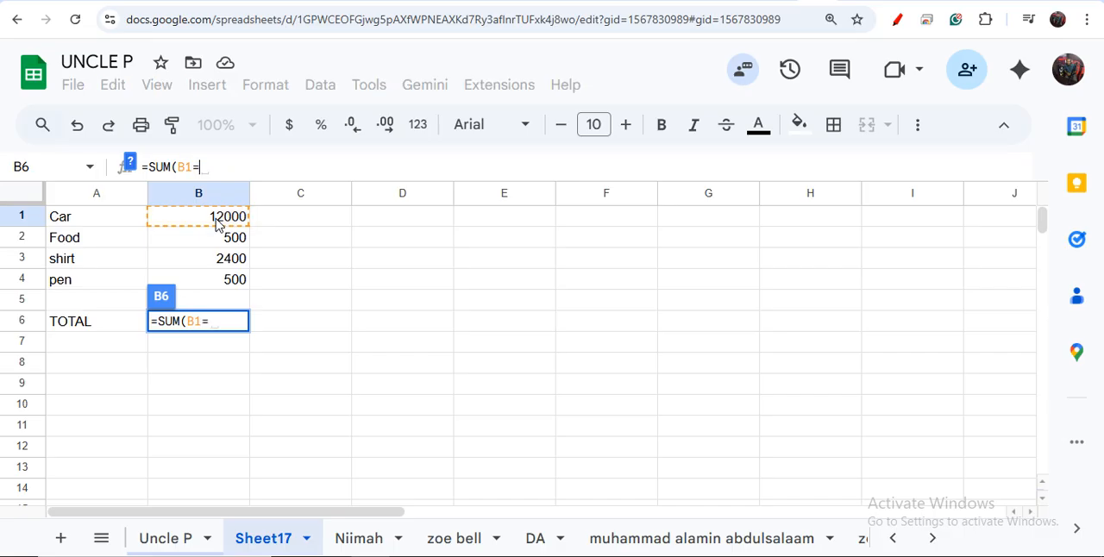
key(BackSpace)
text(+B2)
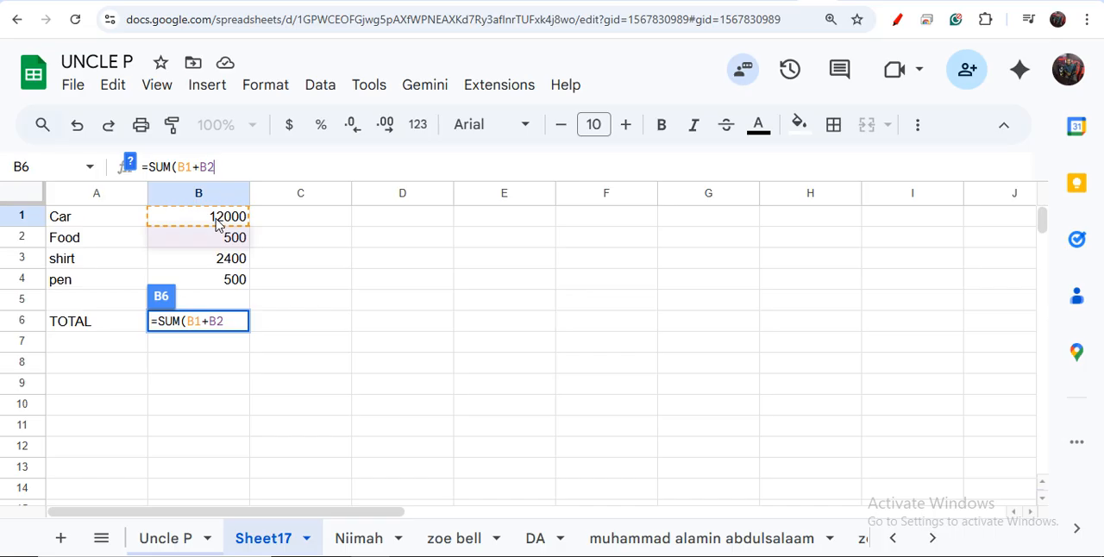
text(+)
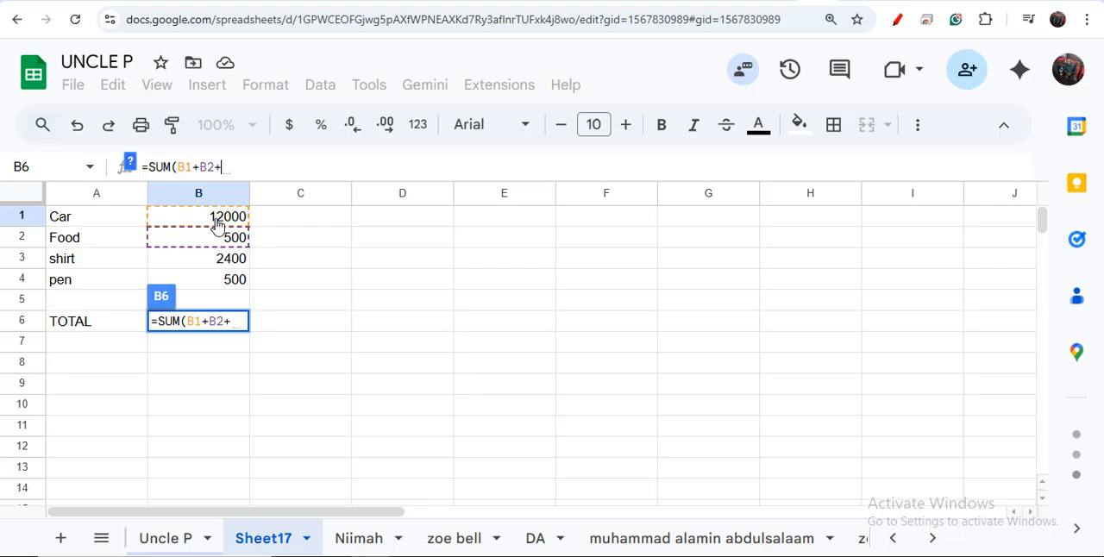
text(B3)
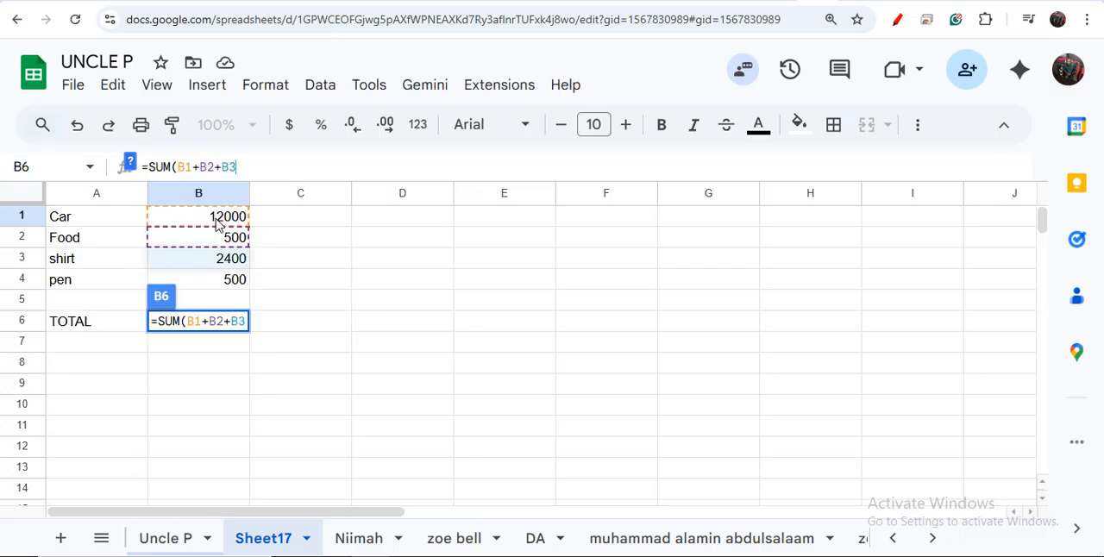
text(+B4)
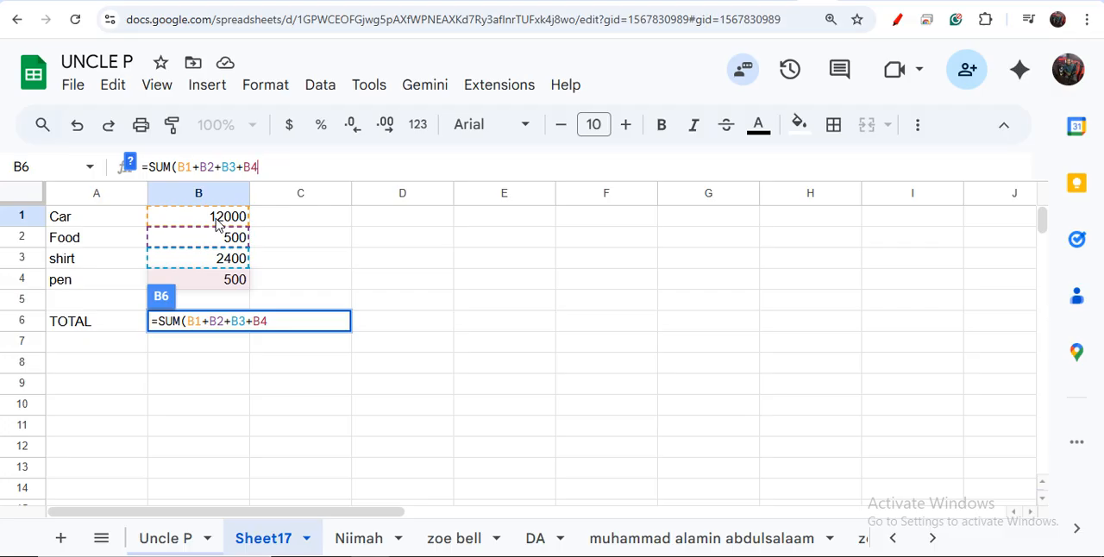
text())
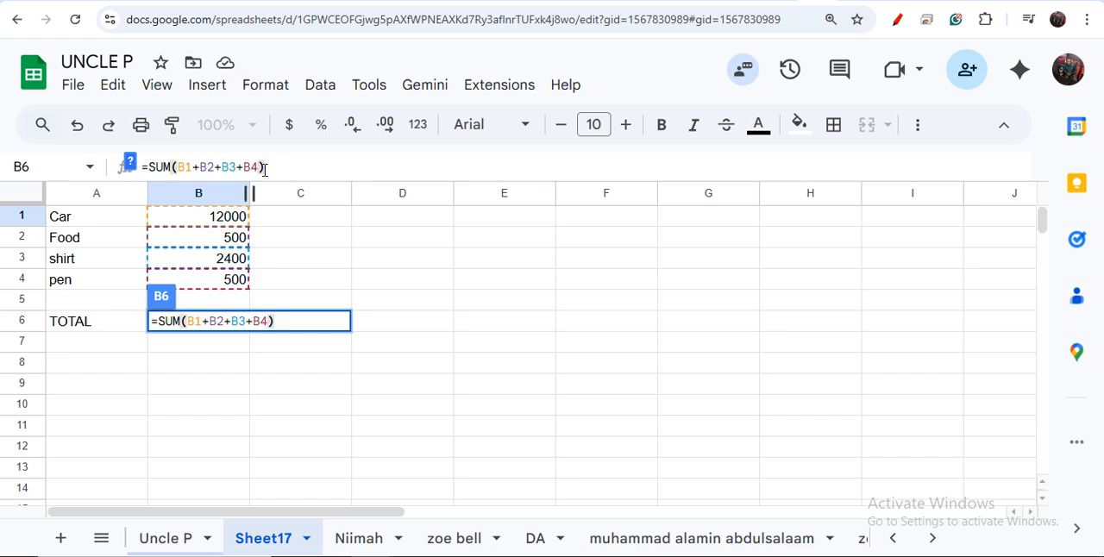
key(Return)
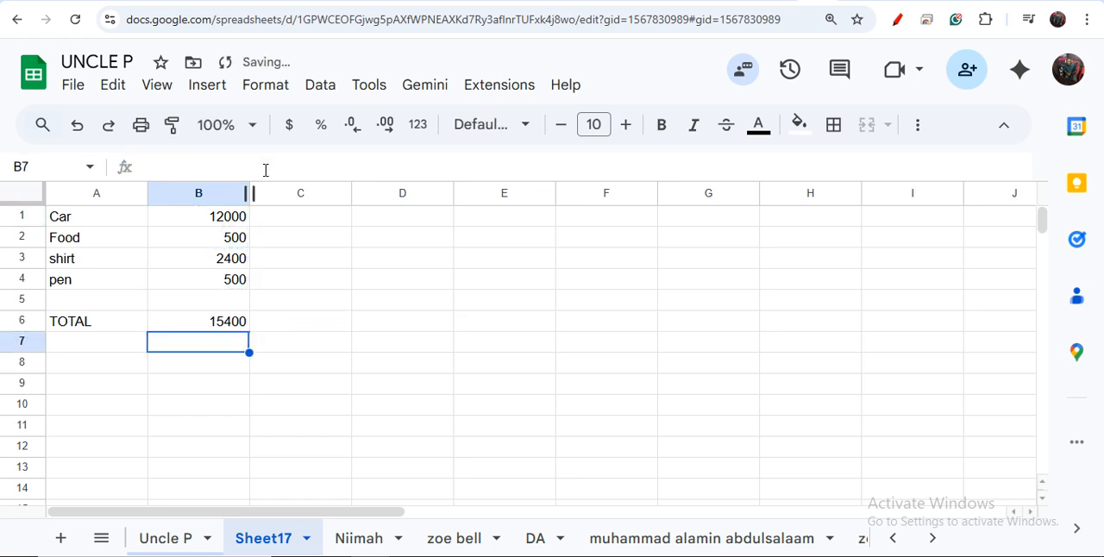
Step: Check the formula in cell B6 against each of the amounts in cells B1 to B4
click(237, 323)
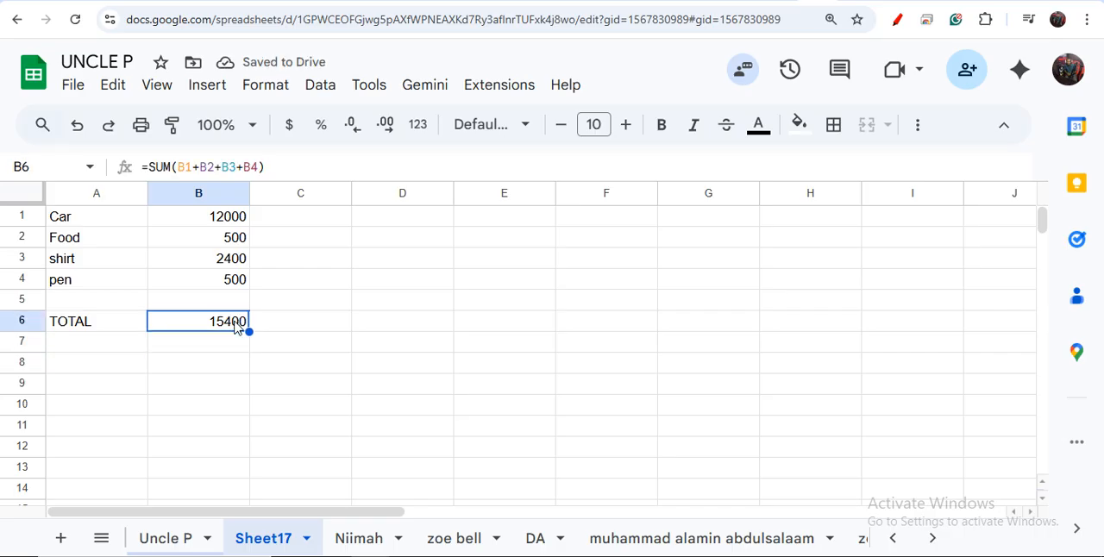
click(231, 222)
click(235, 240)
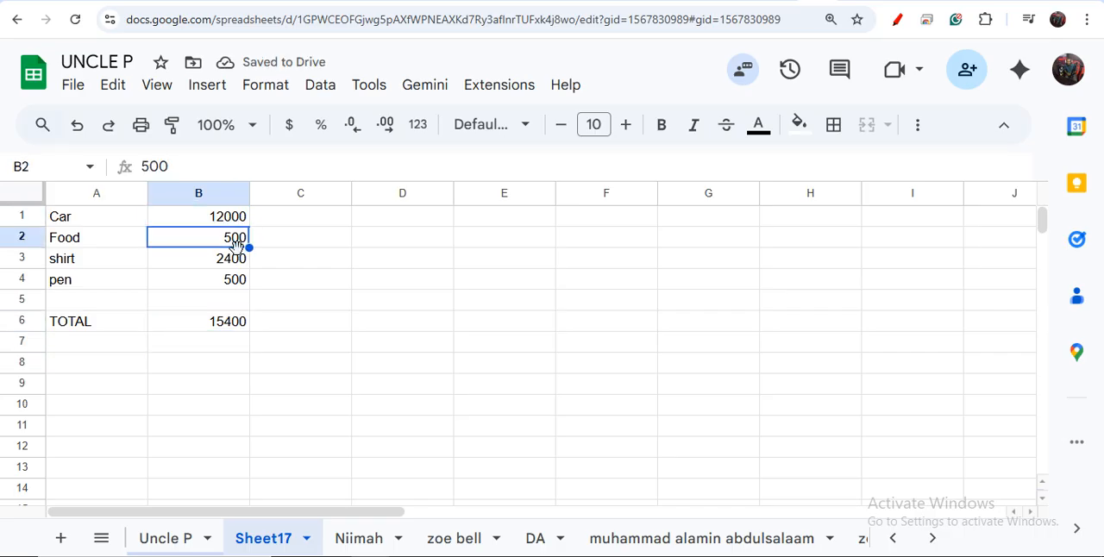
click(241, 264)
click(241, 280)
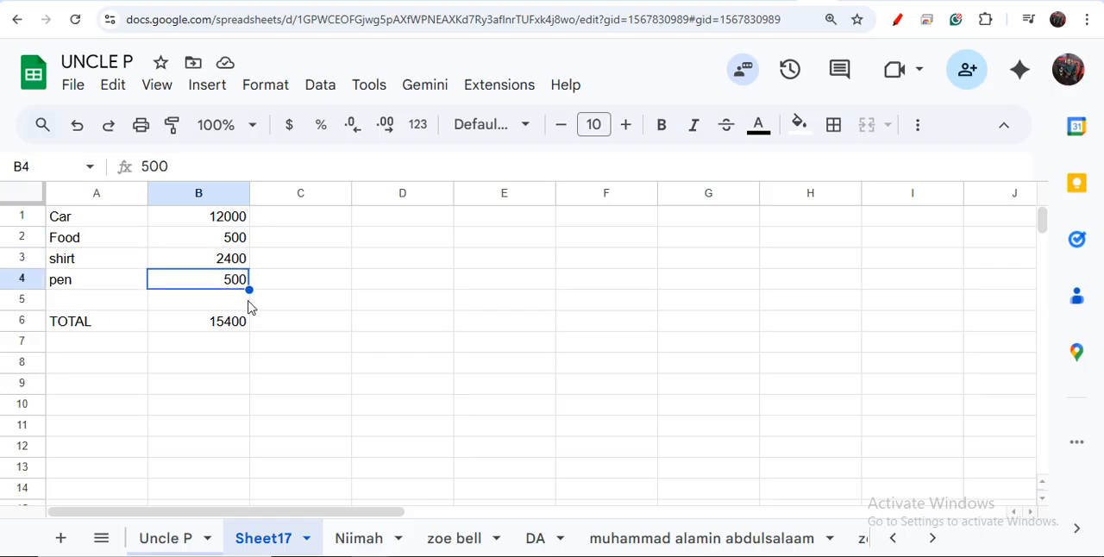
click(240, 321)
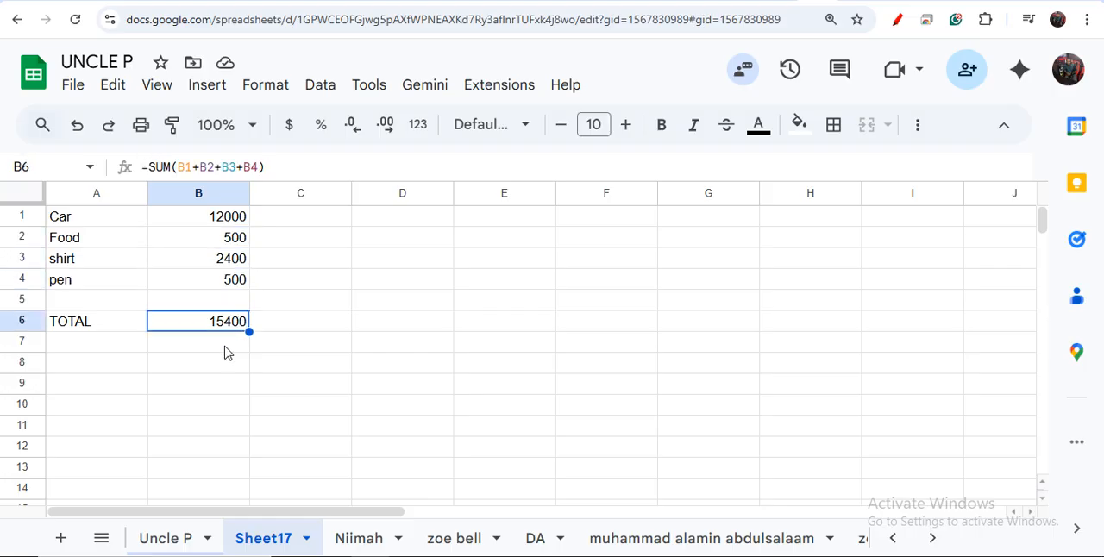
Step: Total the amounts again in cell B7 with the range formula =SUM(B1:B4) and compare it with the formula in B6
click(225, 347)
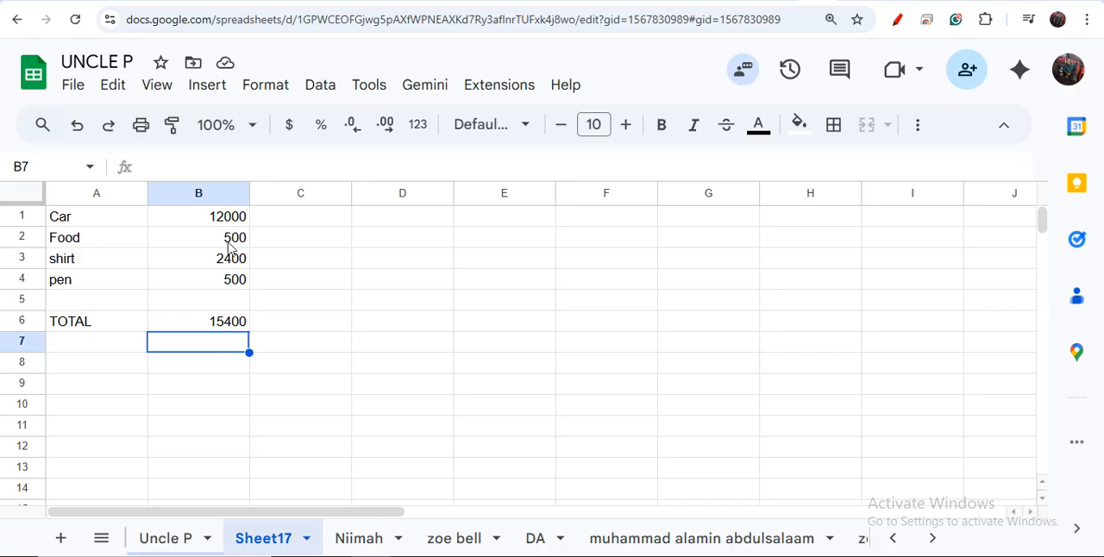
click(232, 164)
text(=SUM)
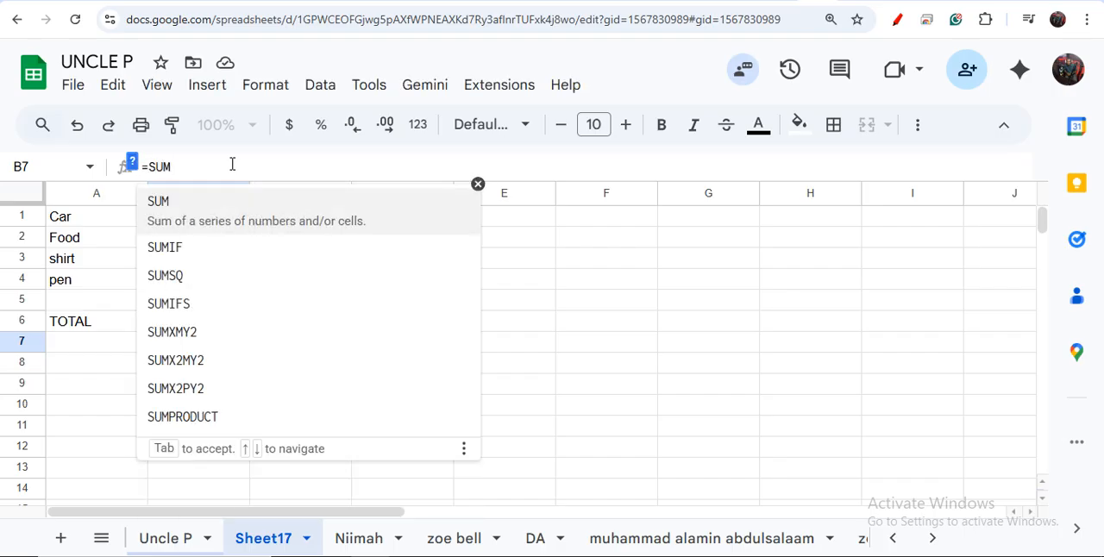
text(()
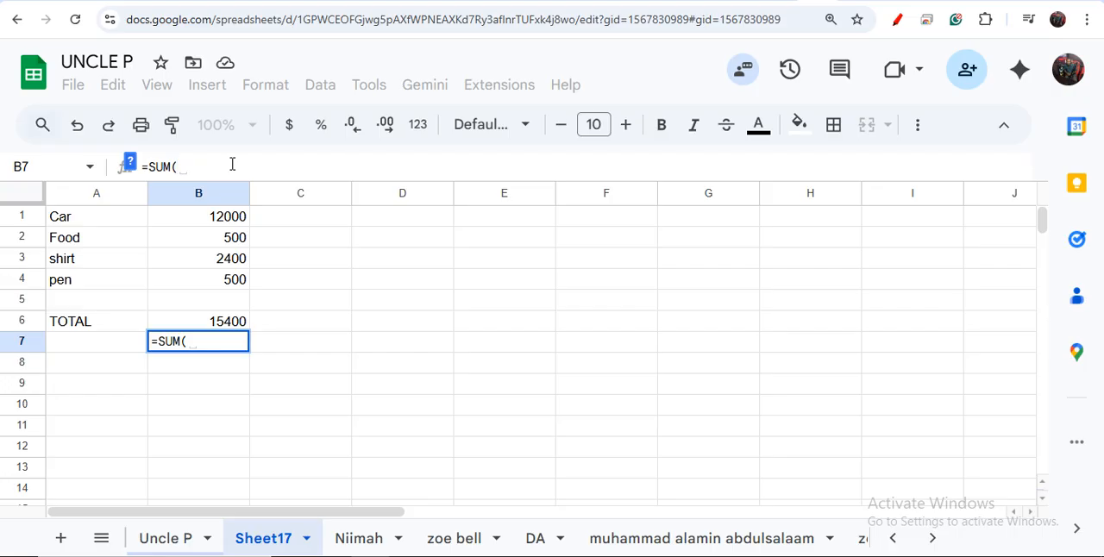
text(B)
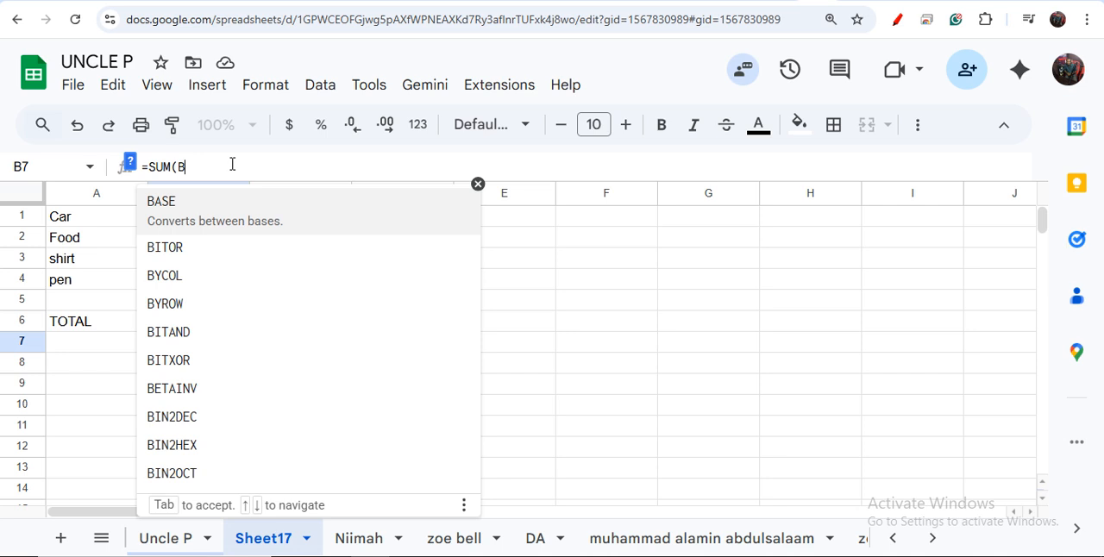
text(1:)
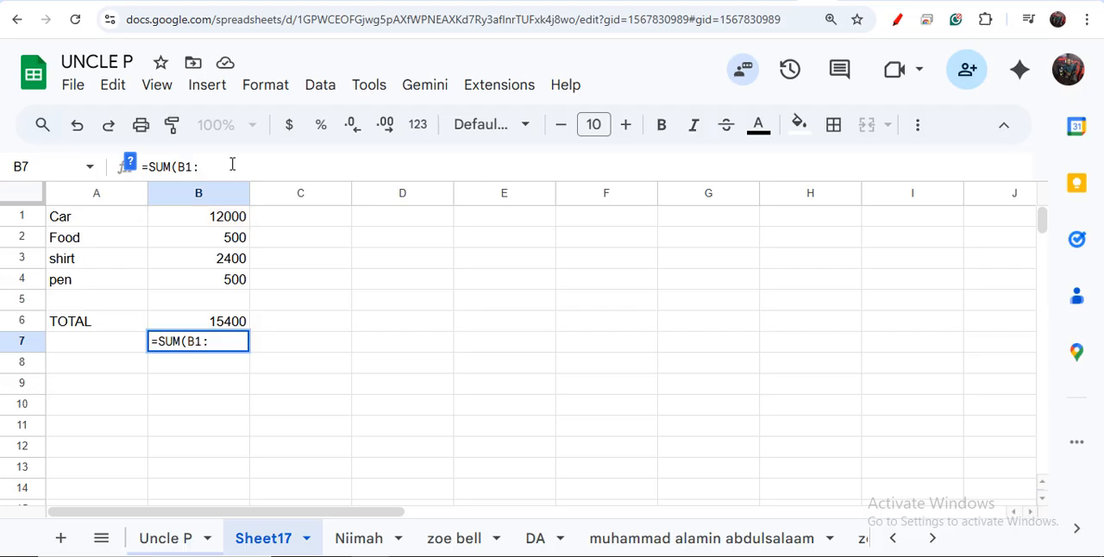
click(240, 286)
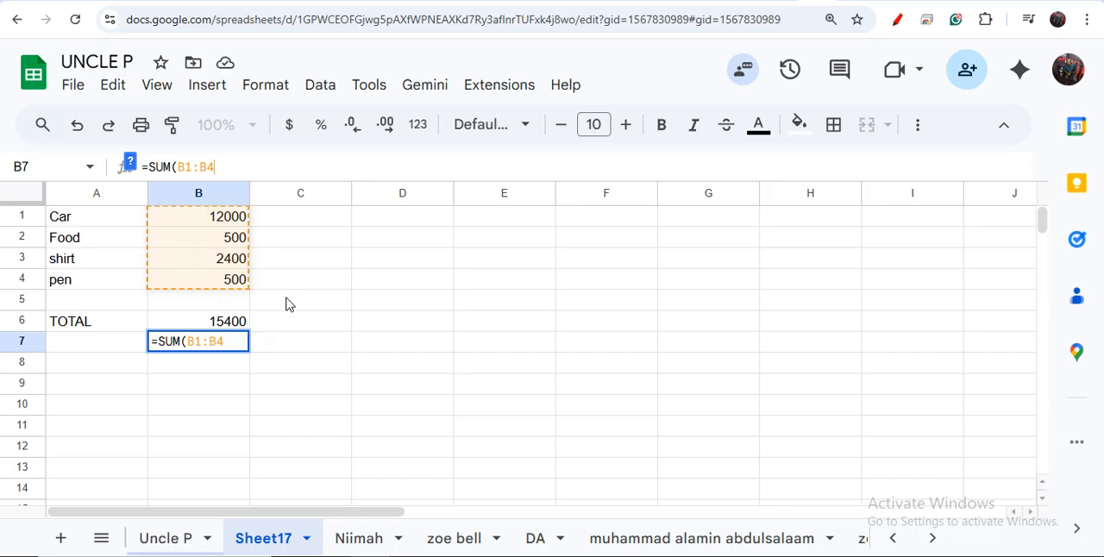
text())
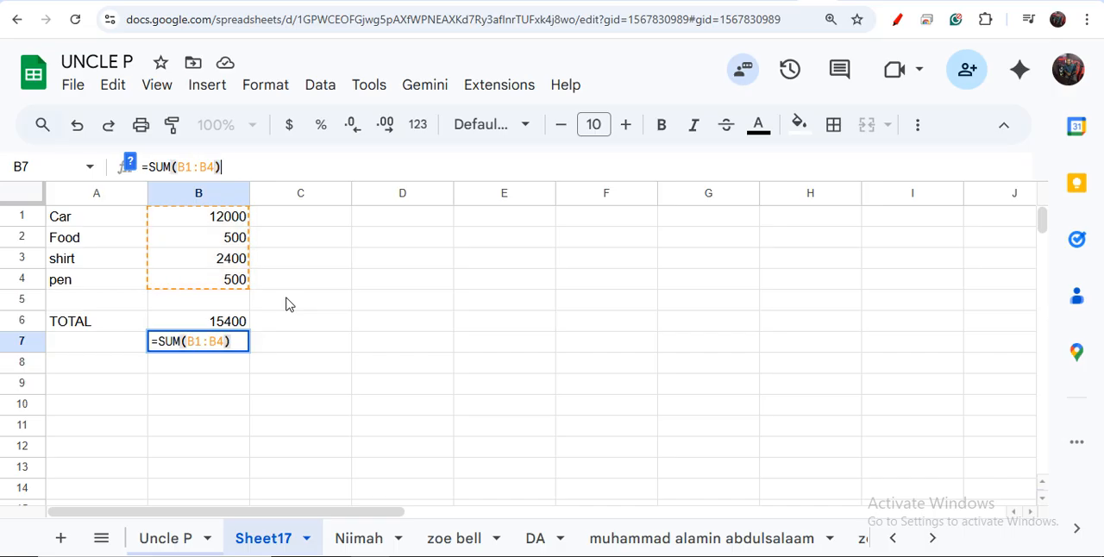
key(Return)
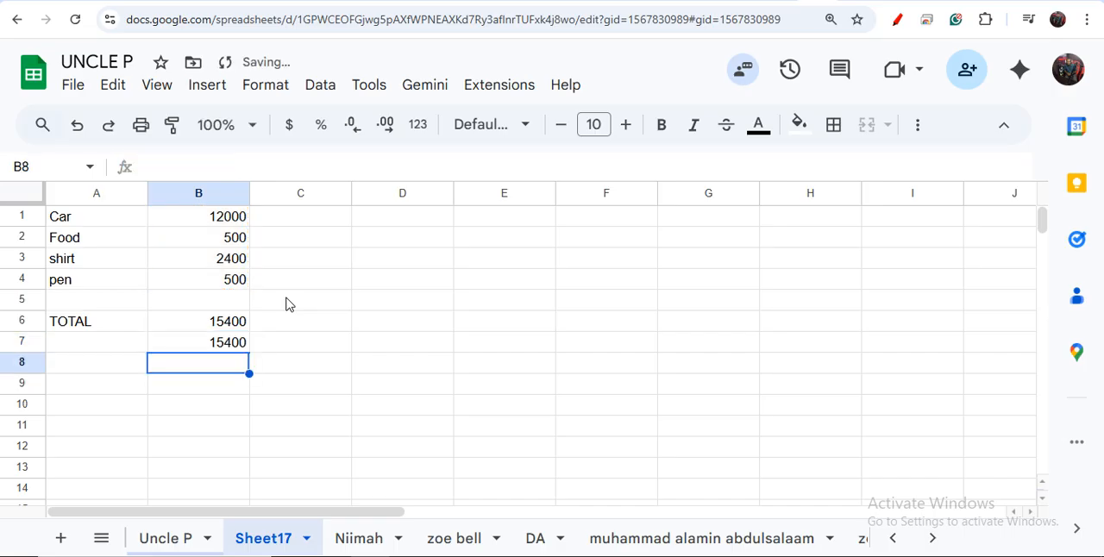
click(221, 349)
click(236, 325)
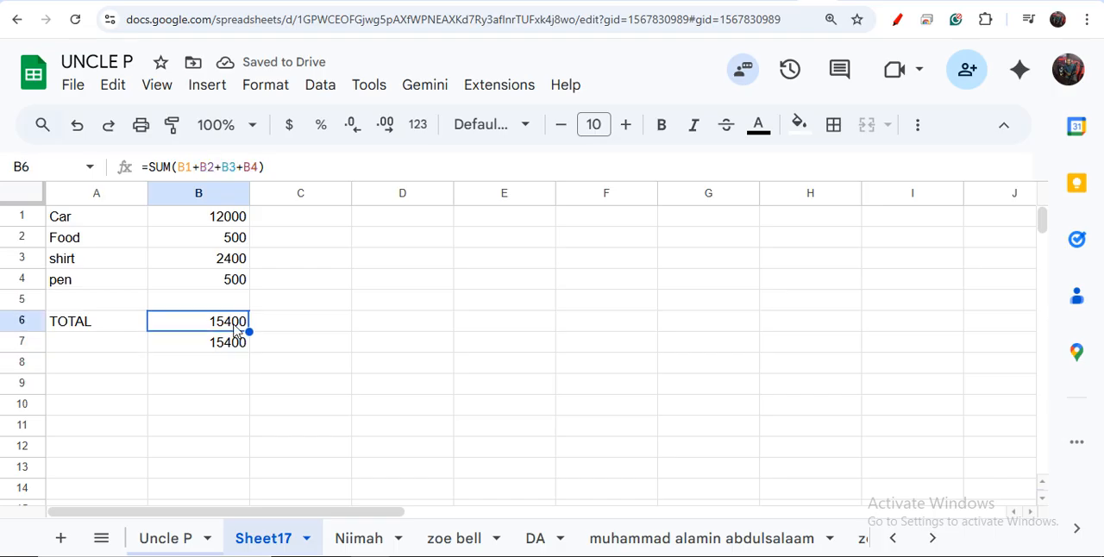
click(238, 348)
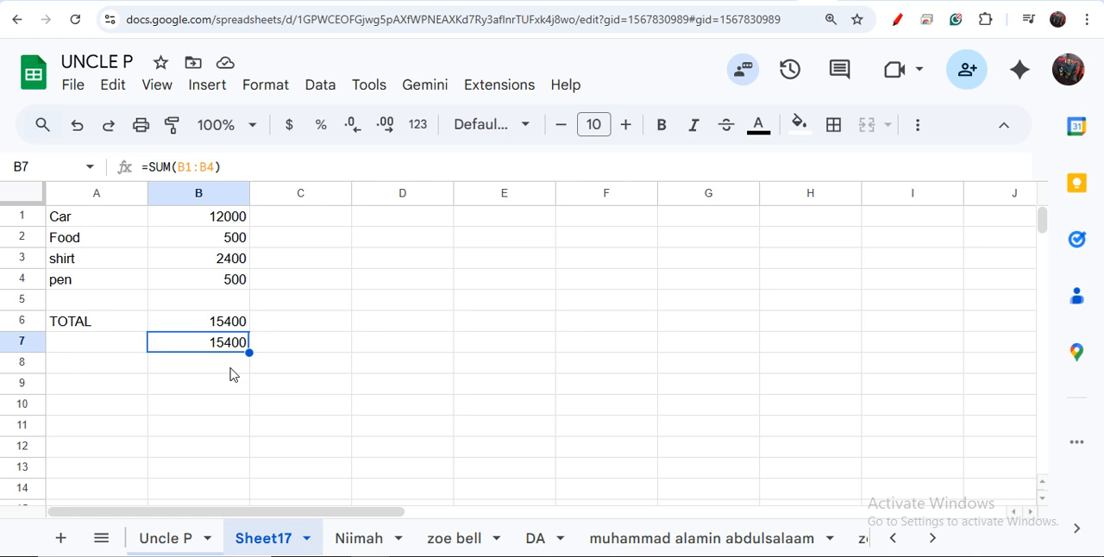
Step: Insert the built-in SUM function in cell B8 and apply it to the range B1:B4
click(230, 368)
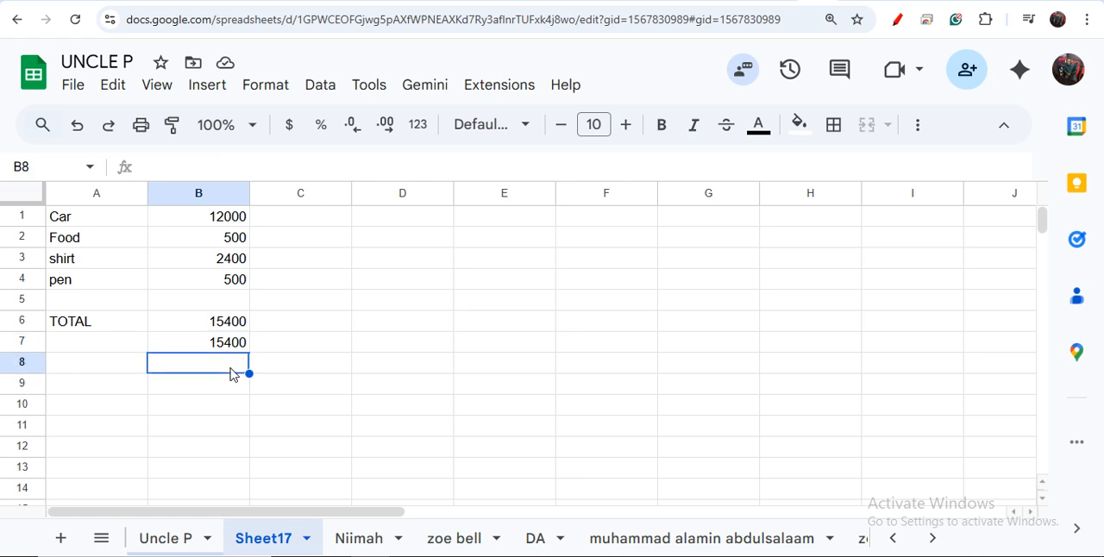
click(205, 90)
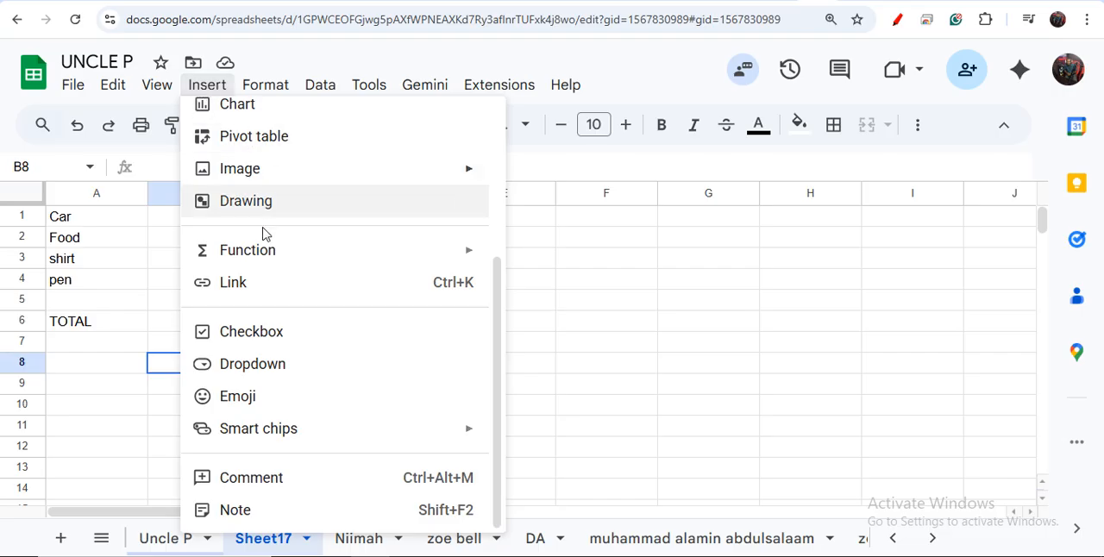
mouse_move(236, 250)
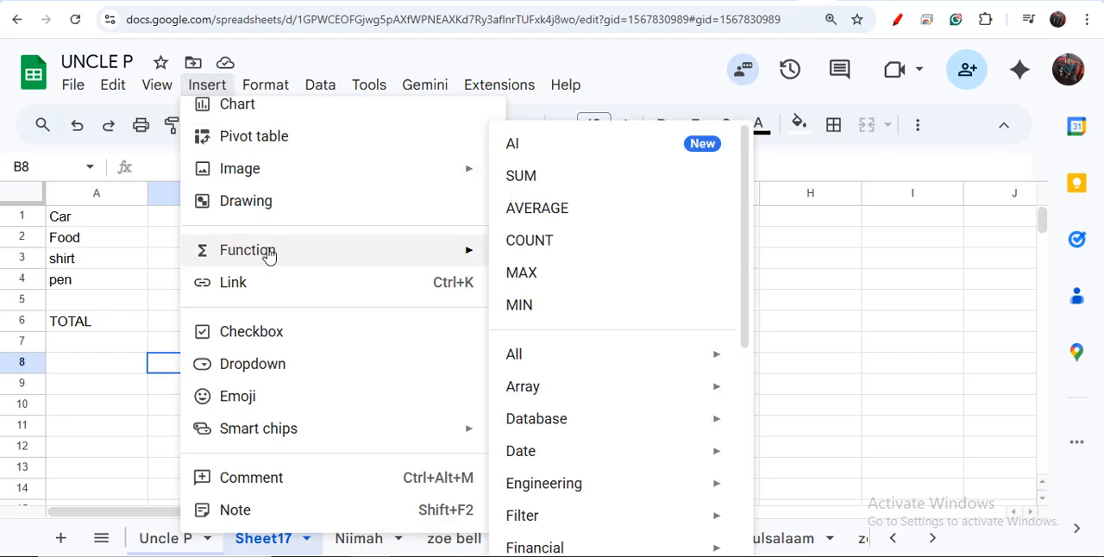
click(532, 176)
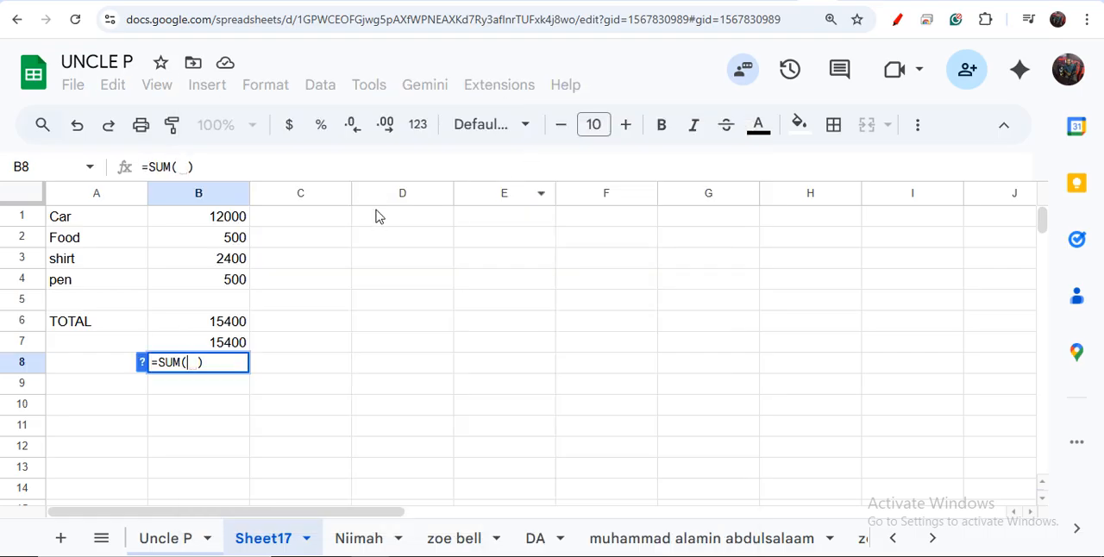
click(226, 223)
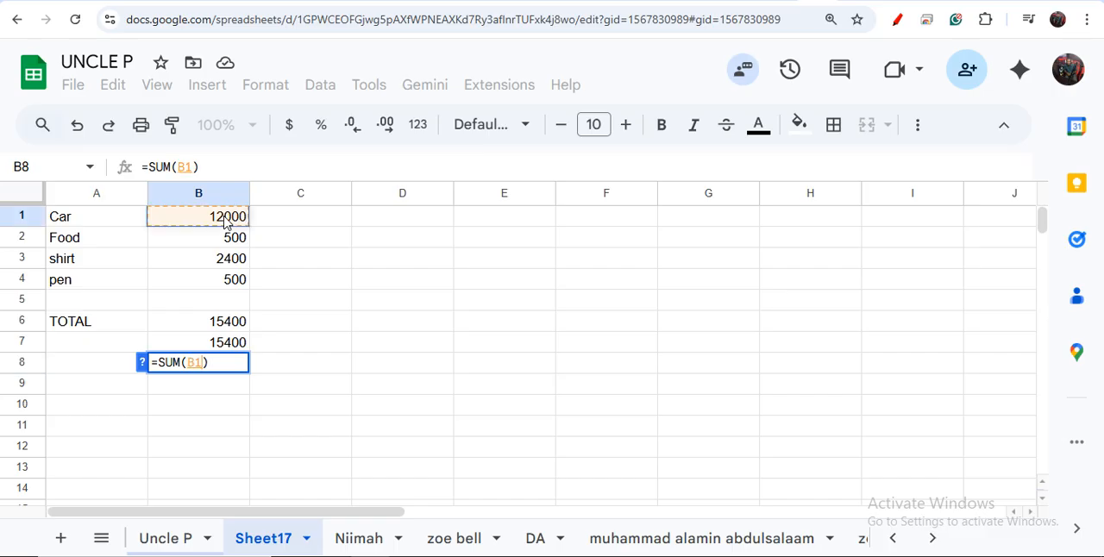
shift+click(241, 284)
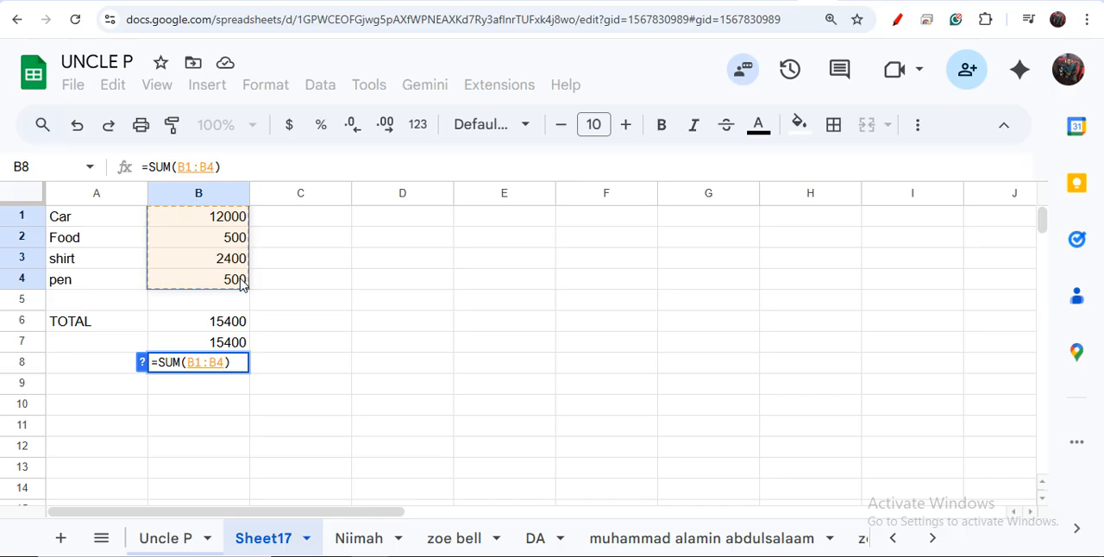
key(Return)
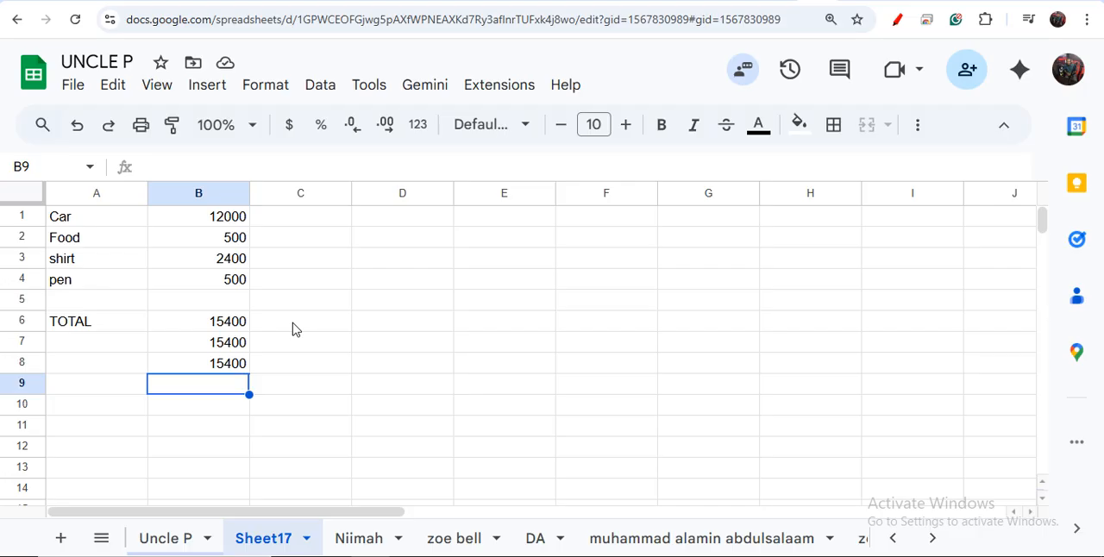
Step: Subtract the pen amount from the car amount in cell D6 with the formula =SUM(B1-B4)
click(385, 334)
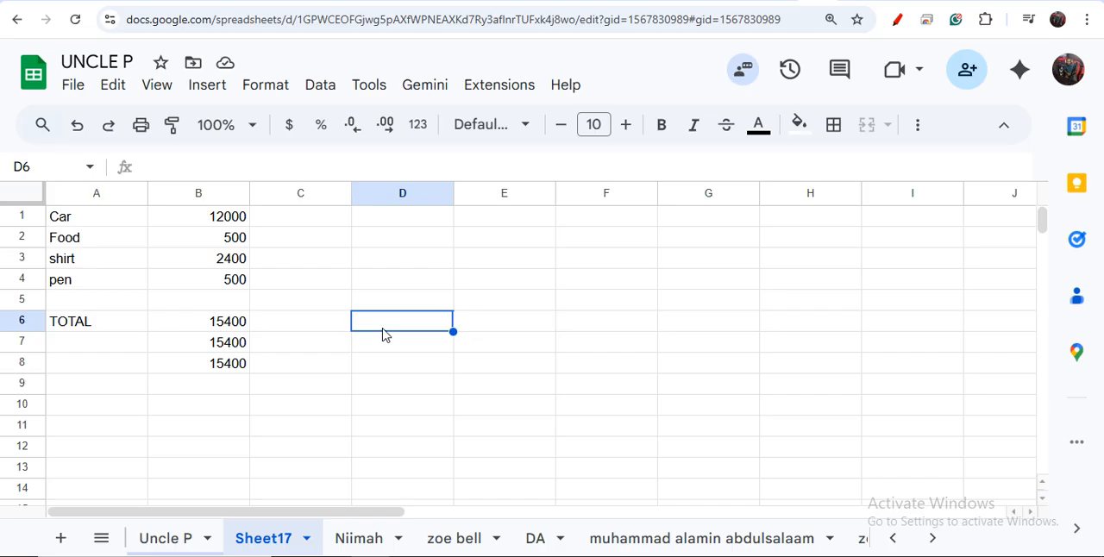
click(197, 168)
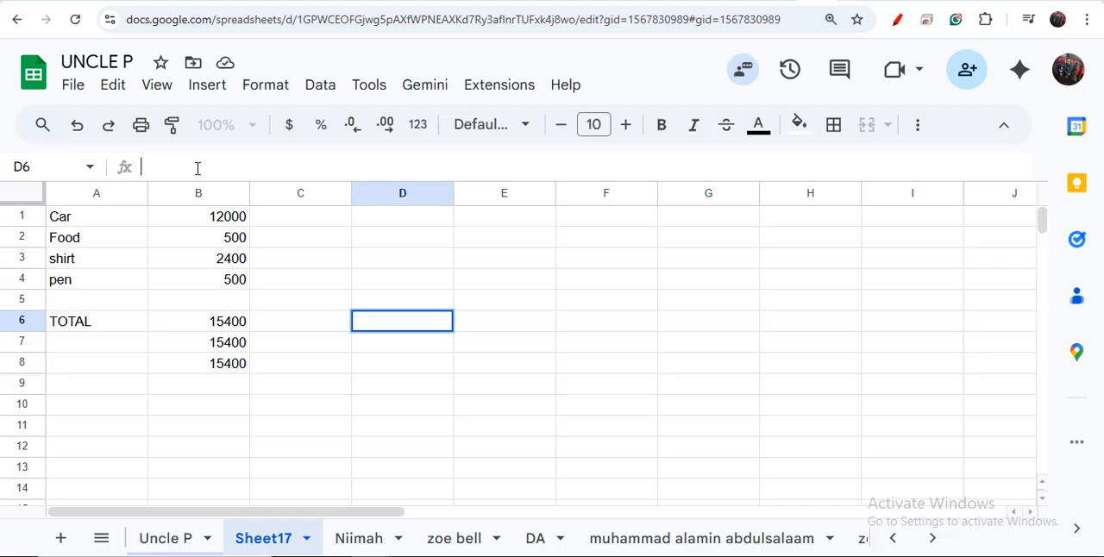
text(=SUM()
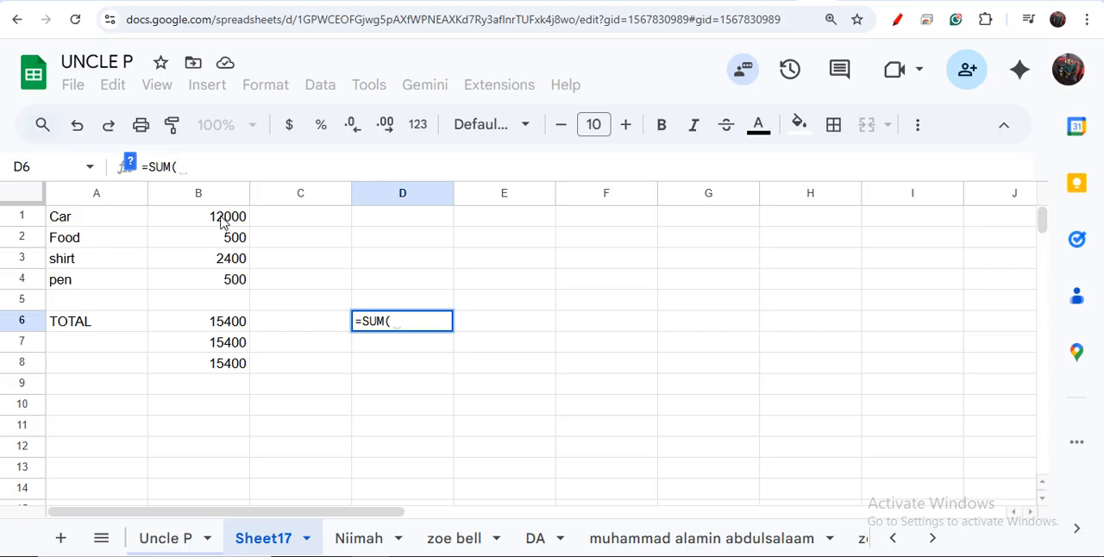
text(B)
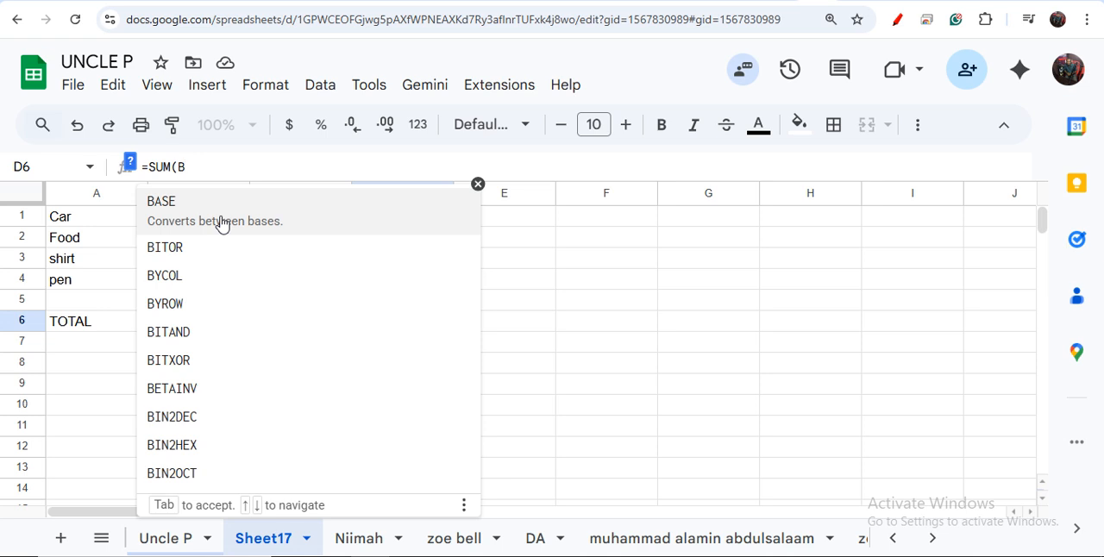
text(1)
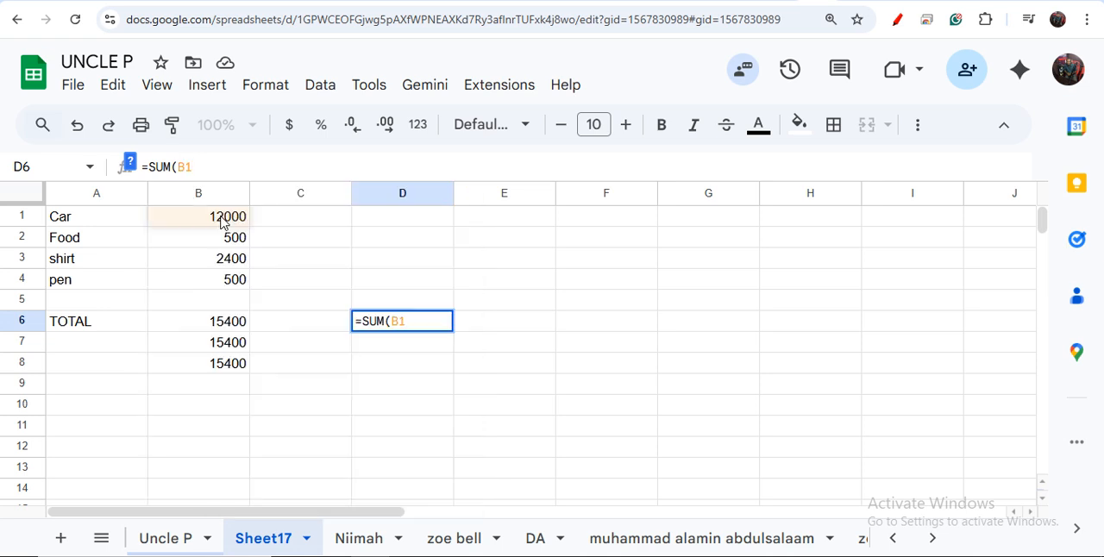
text(-)
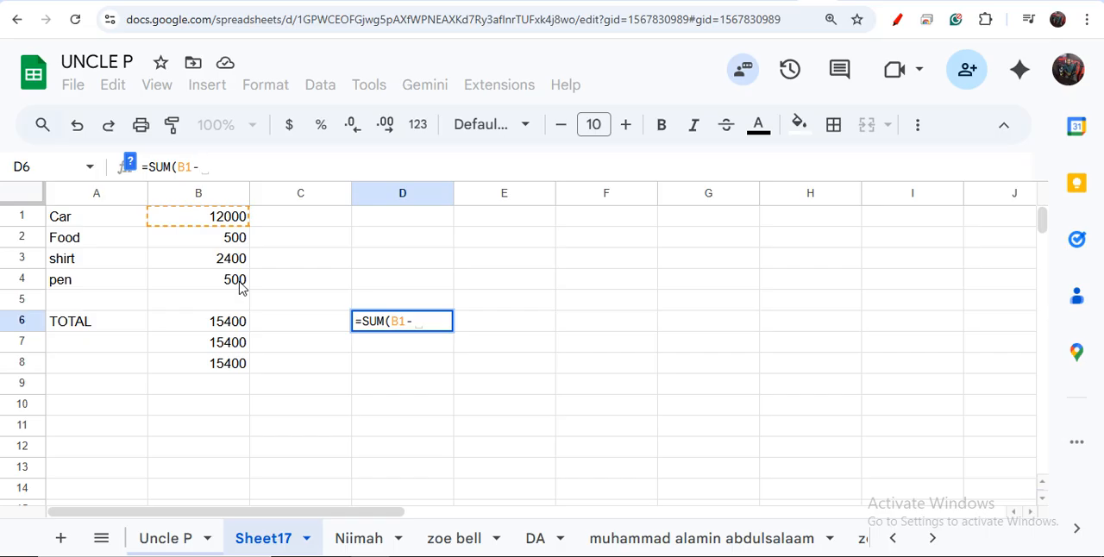
text(B4))
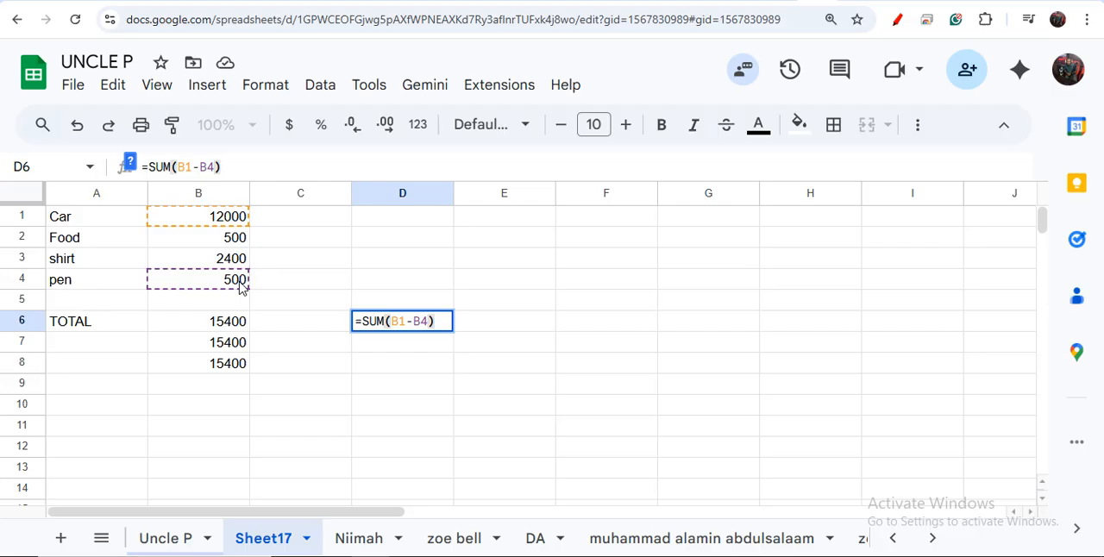
key(Return)
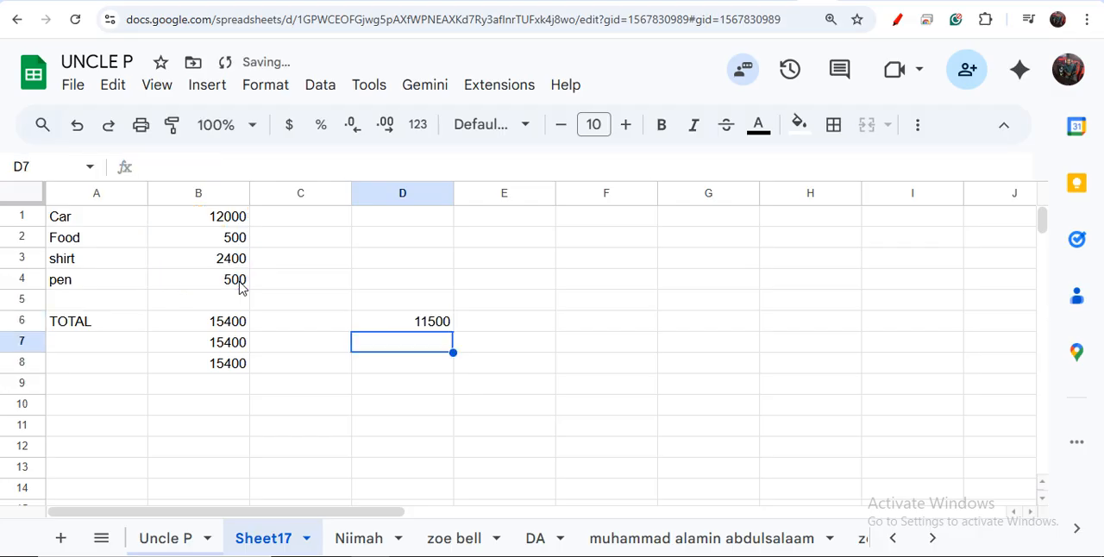
Step: Check the subtraction formula in cell D6 against the amounts in cells B1 and B4
click(432, 325)
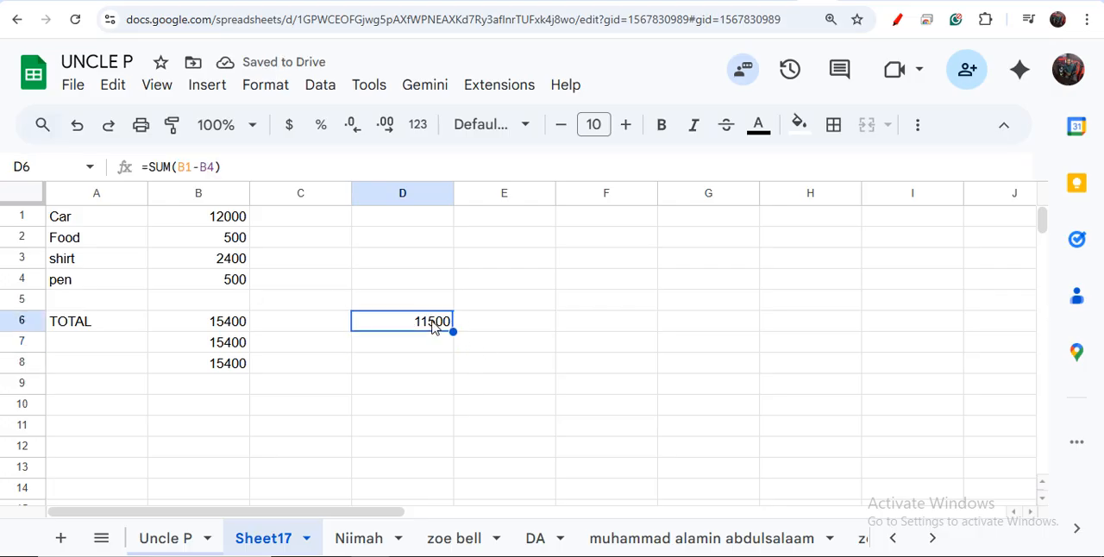
click(233, 216)
click(239, 283)
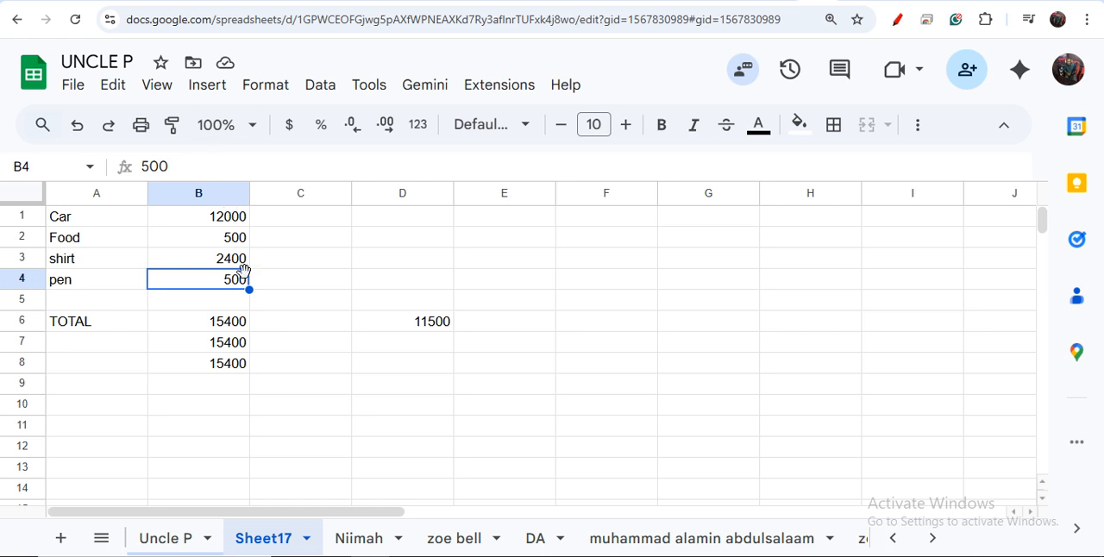
Step: Subtract the shirt amount from the car amount in cell D7 with the formula =SUM(B1-B3)
click(420, 341)
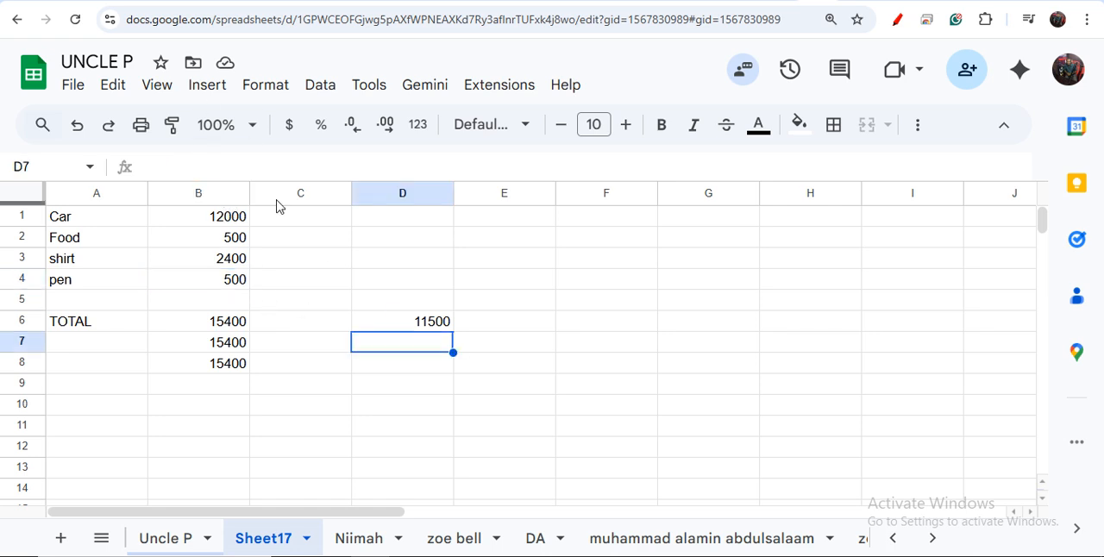
click(237, 168)
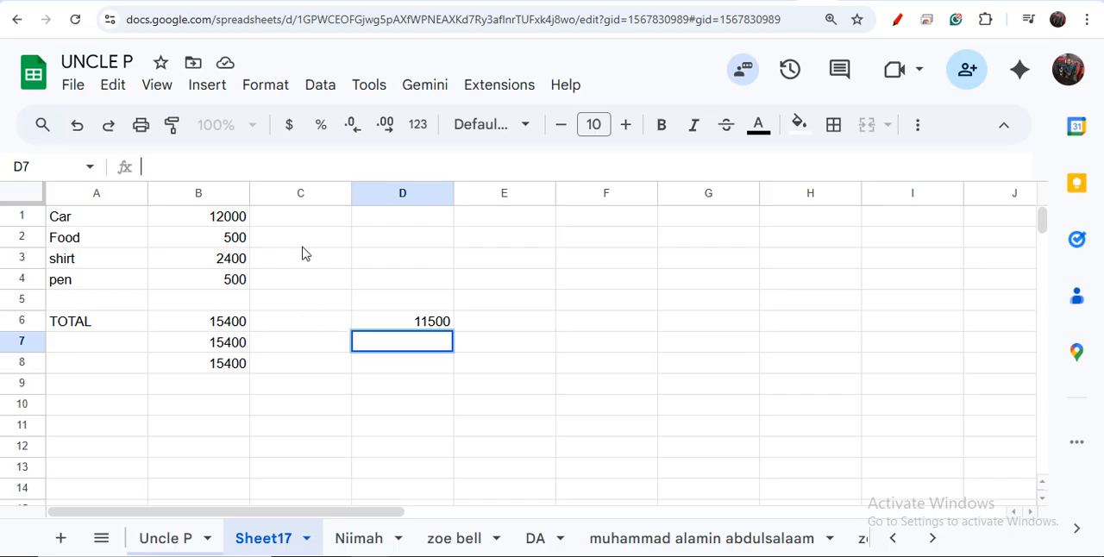
text(=)
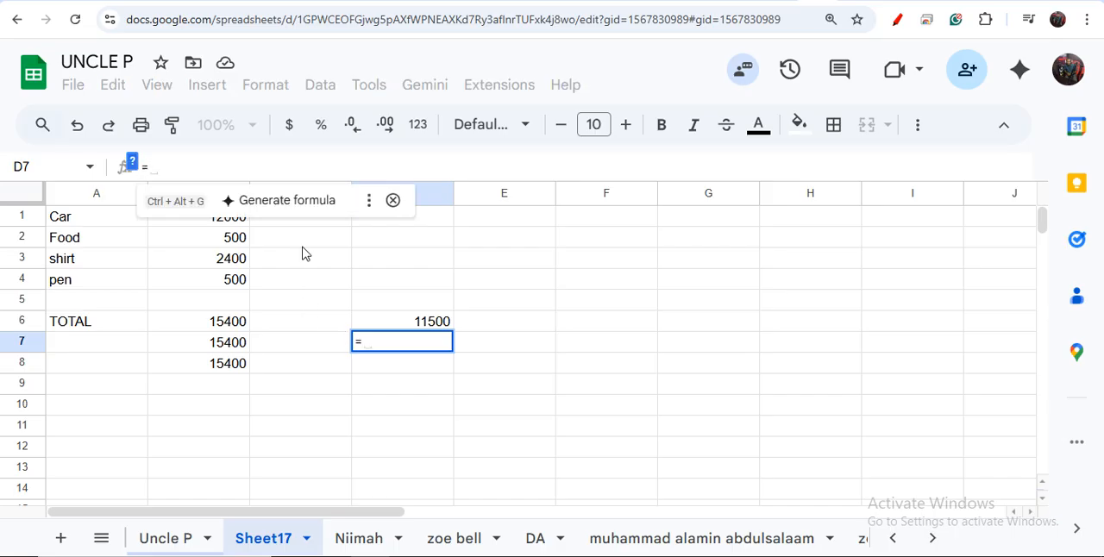
text(SUM)
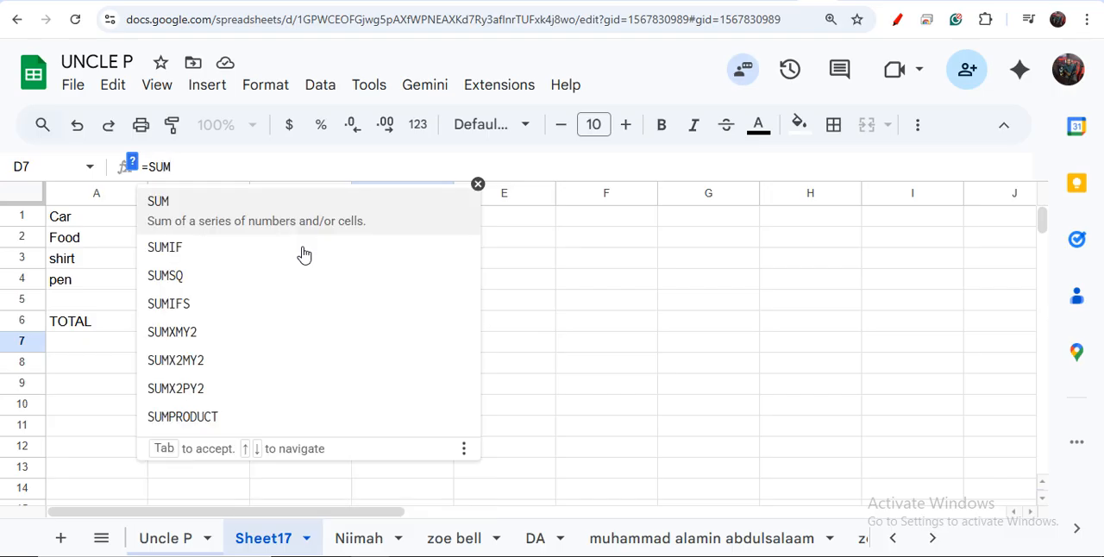
text((B)
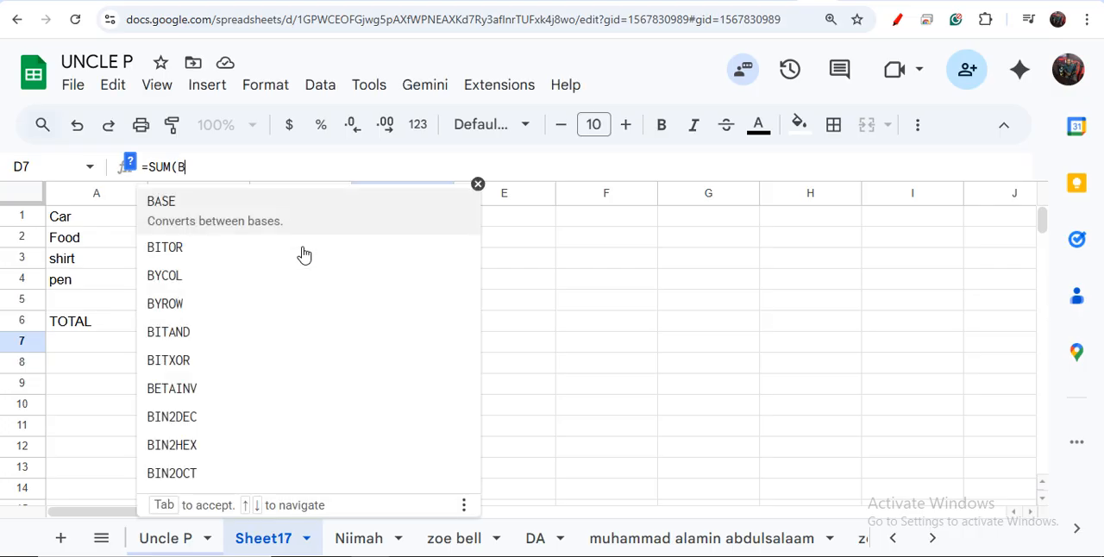
text(1)
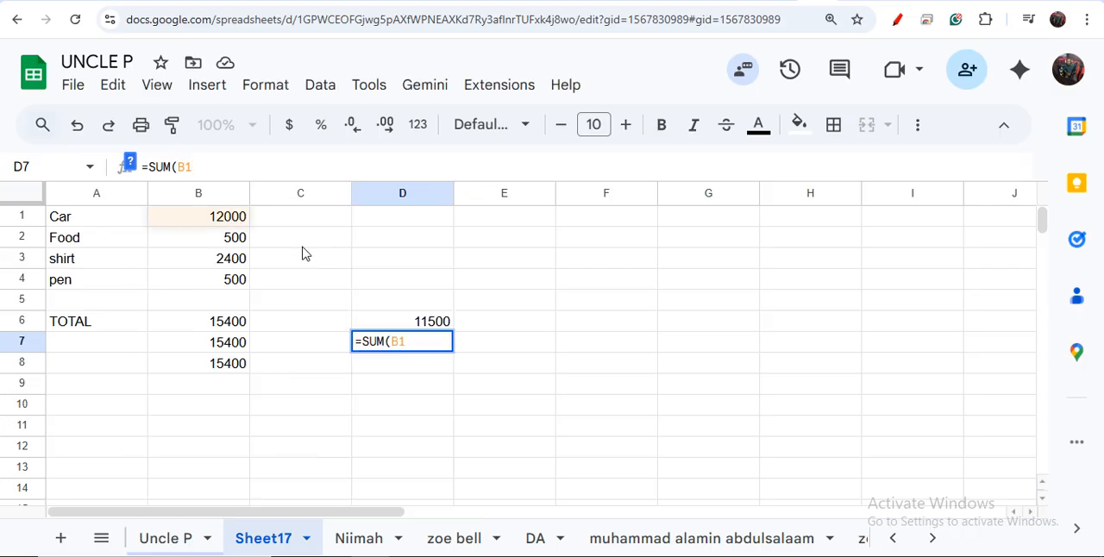
text(-)
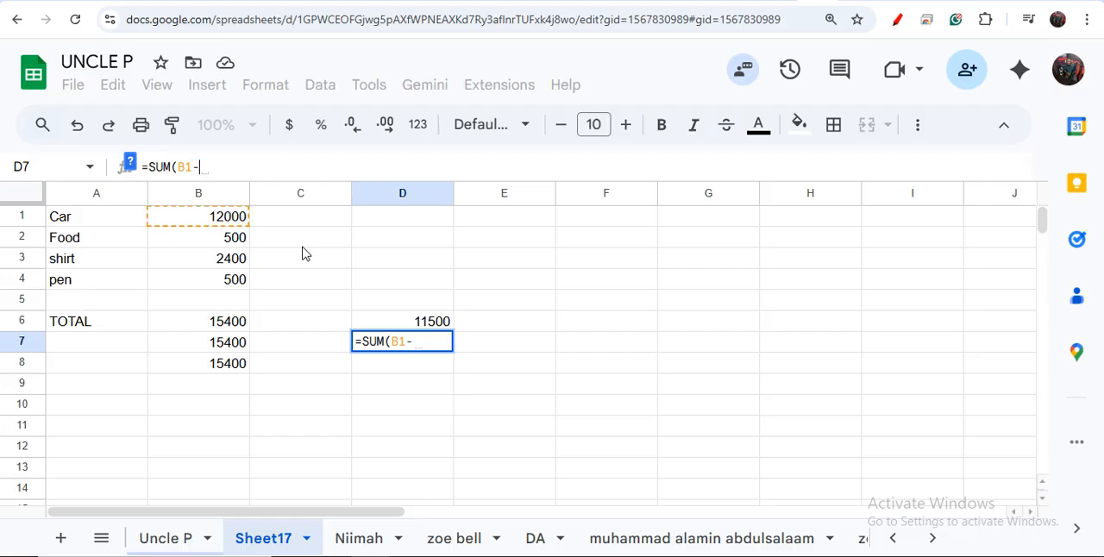
text(B3)
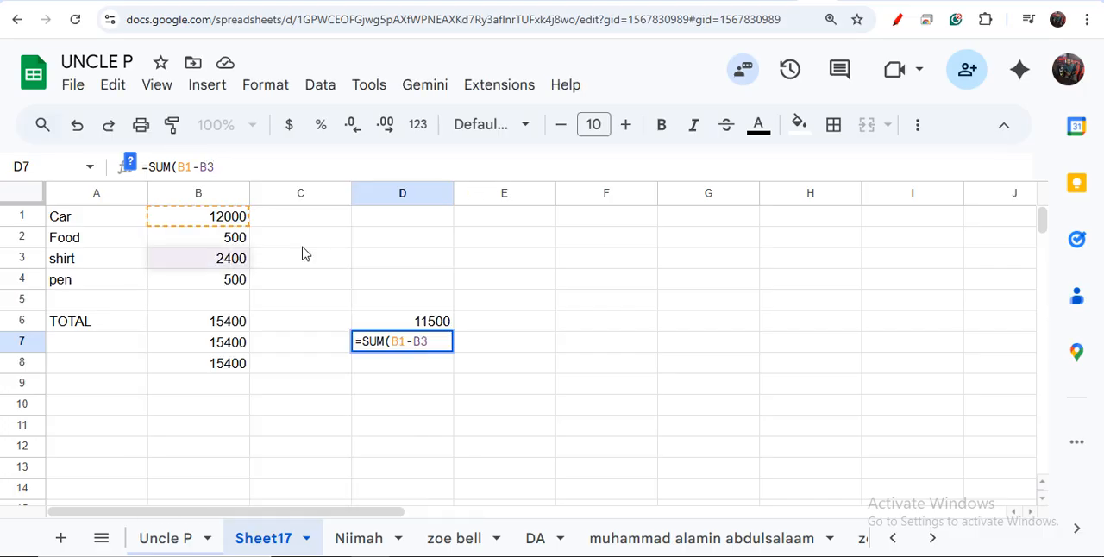
text())
key(Return)
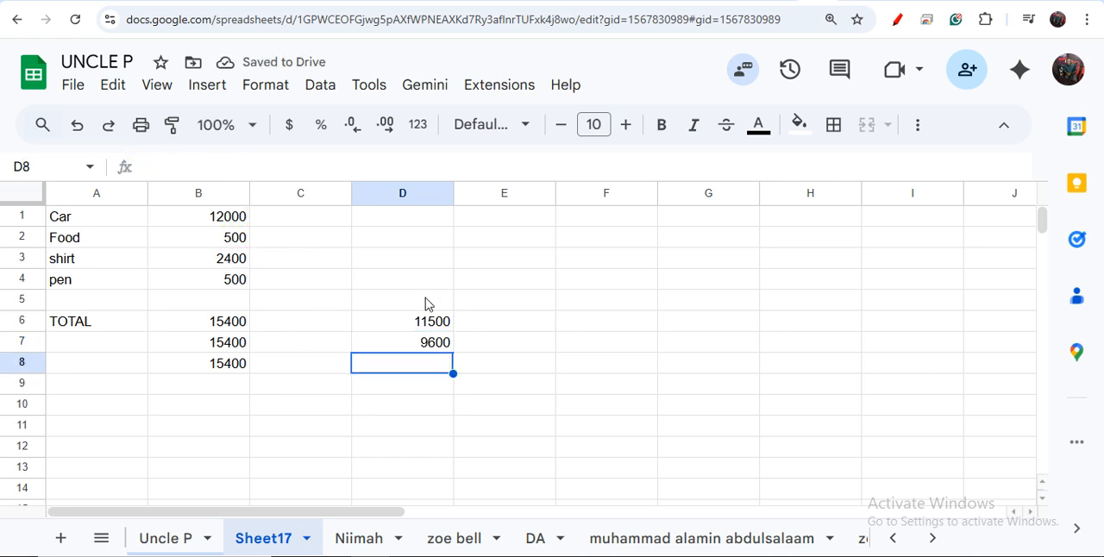
Step: Multiply the car amount by the shirt amount in cell F6 with the formula =SUM(B1*B3) and review the formula
click(616, 328)
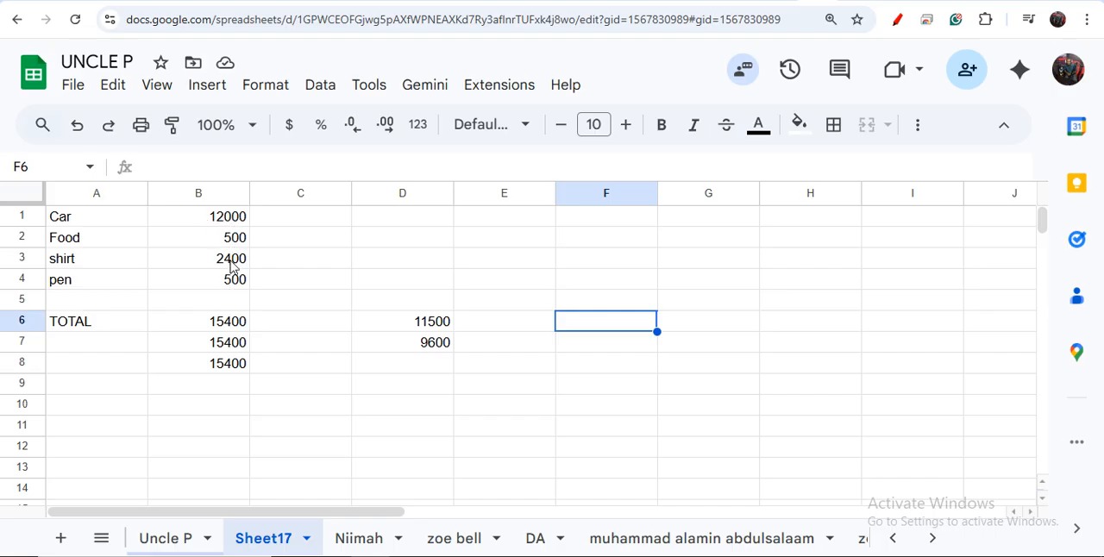
click(191, 166)
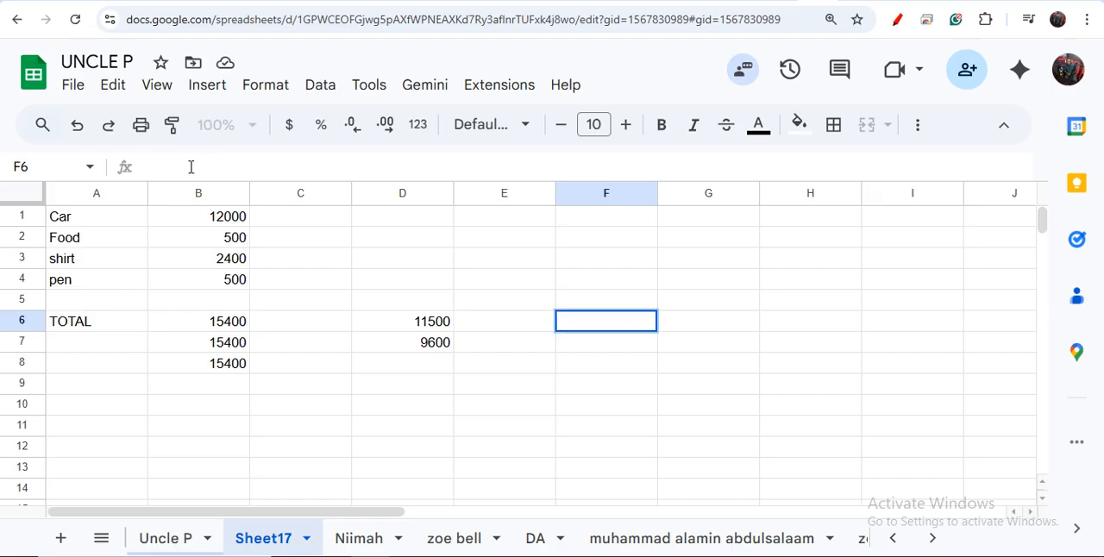
text(=S)
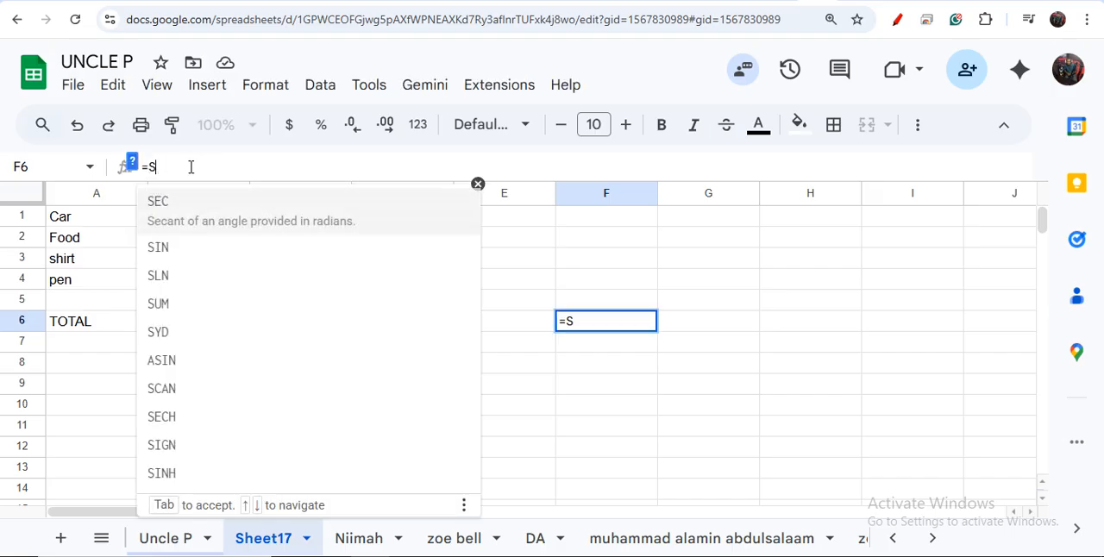
text(UM()
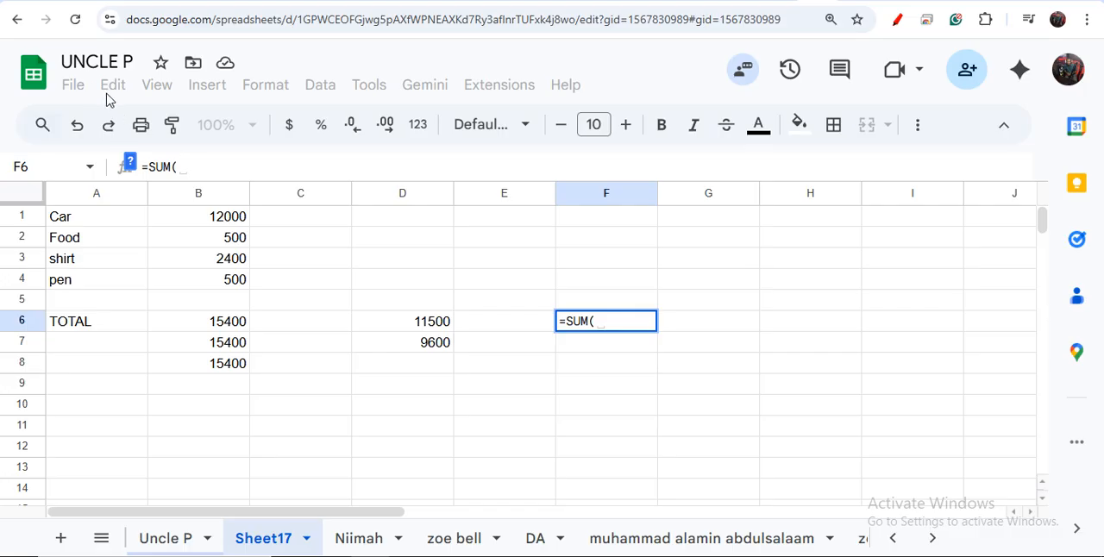
click(227, 222)
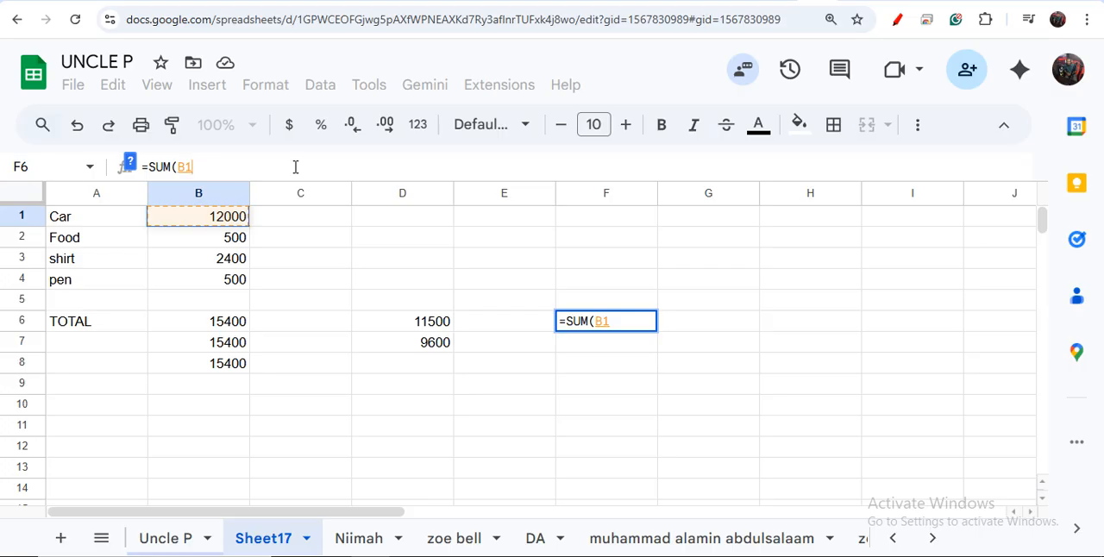
text(*)
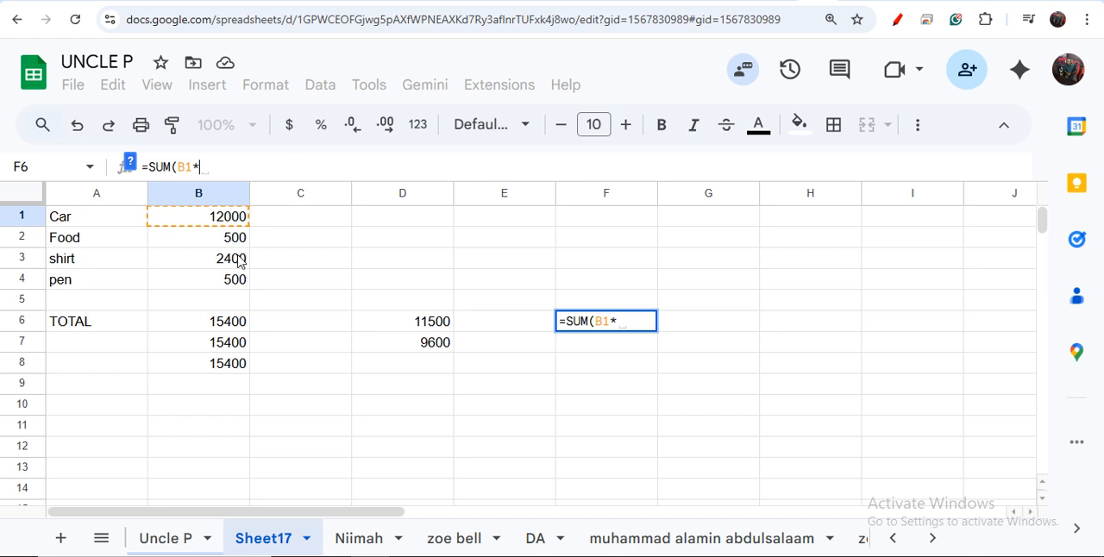
text(B3)
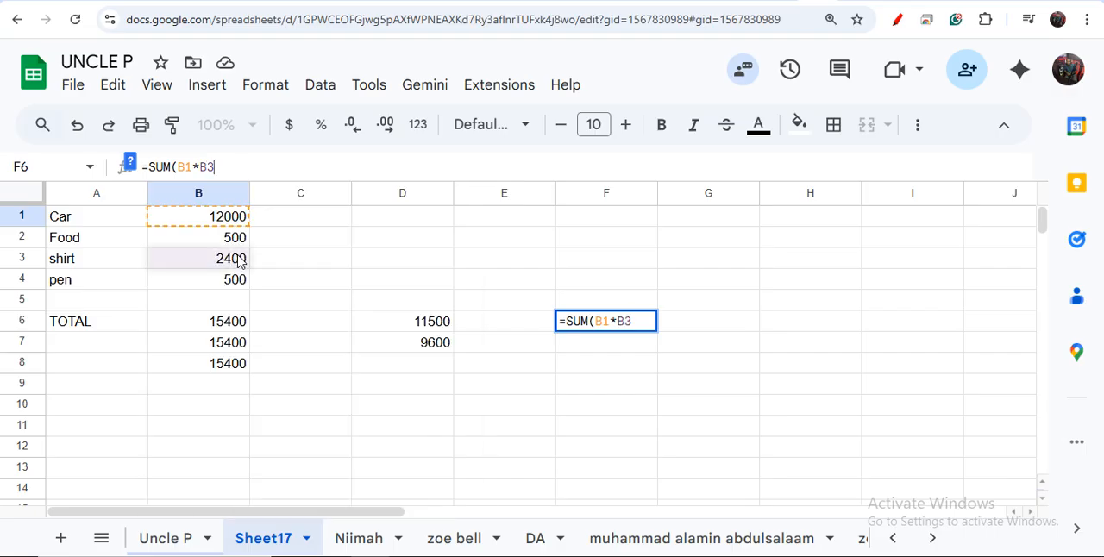
text())
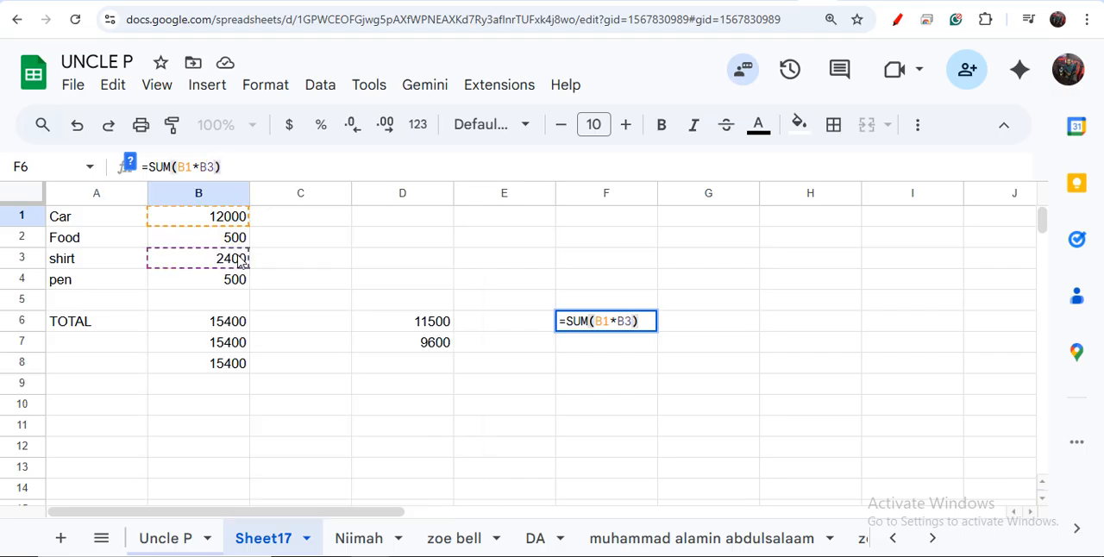
key(Return)
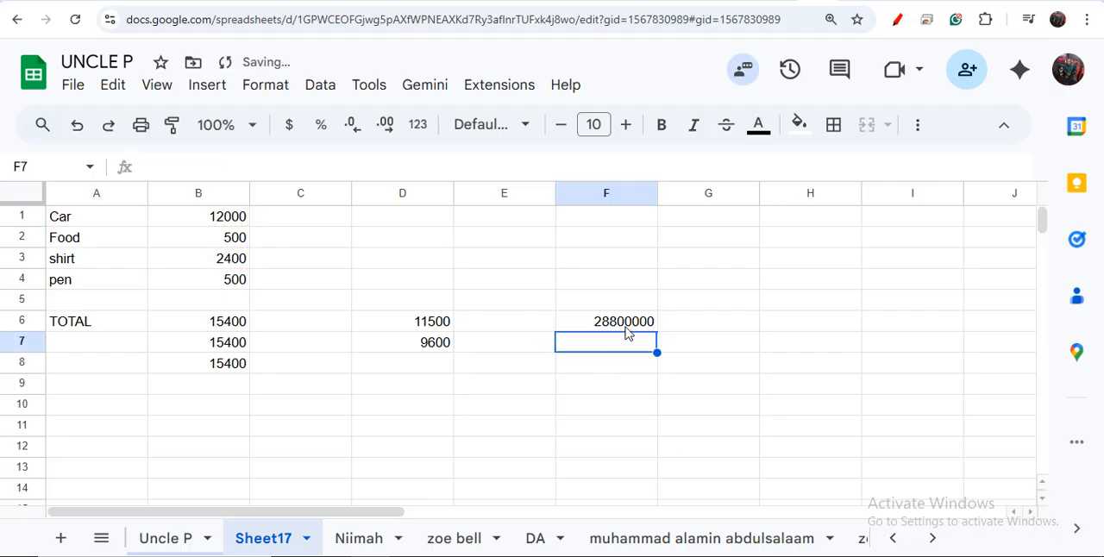
click(627, 329)
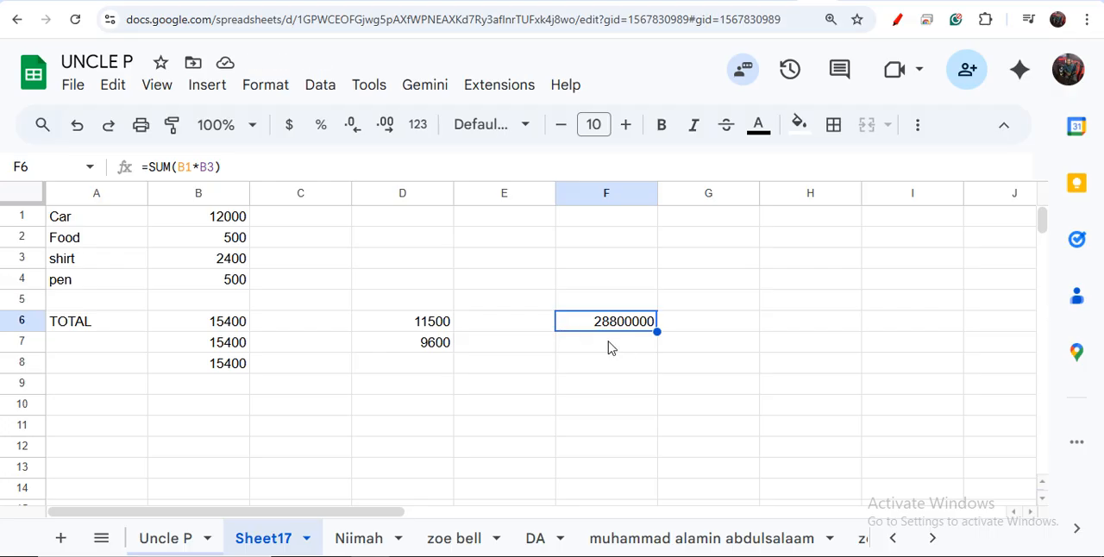
Step: Divide the product in cell F6 by the shirt amount in cell H6 with the formula =SUM(F6/B3)
click(709, 332)
click(804, 336)
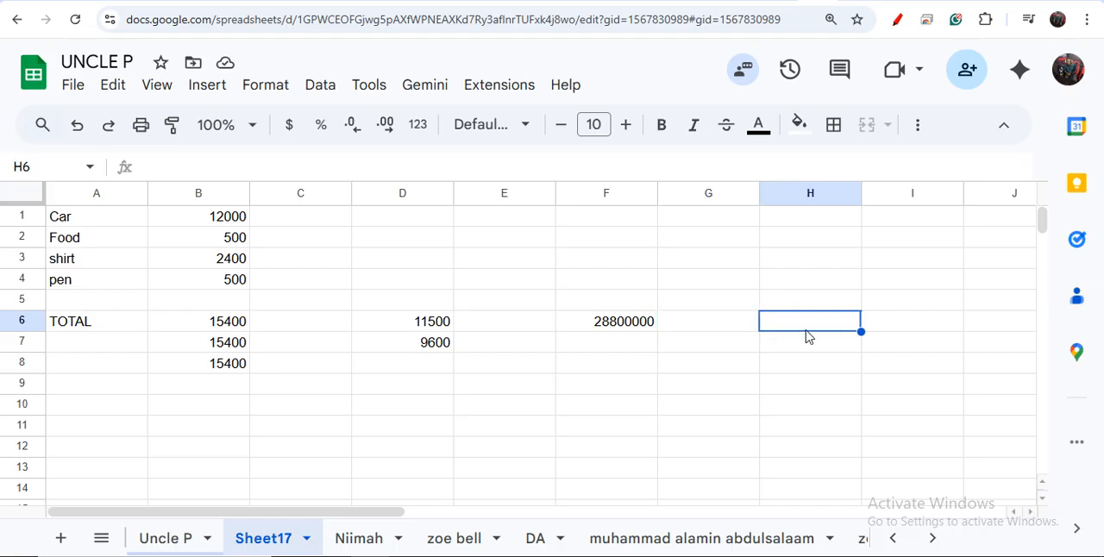
click(182, 166)
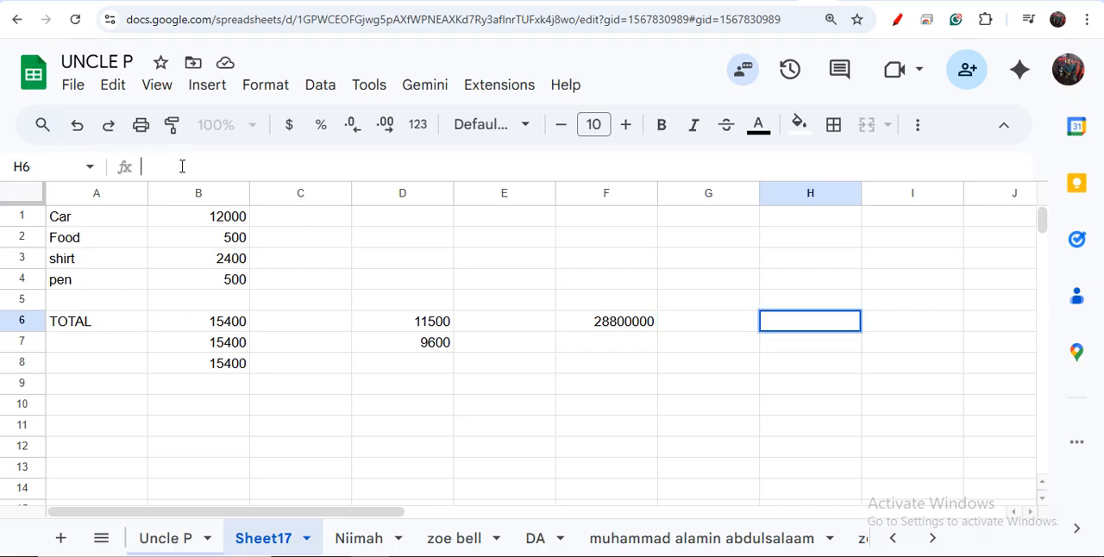
text(=)
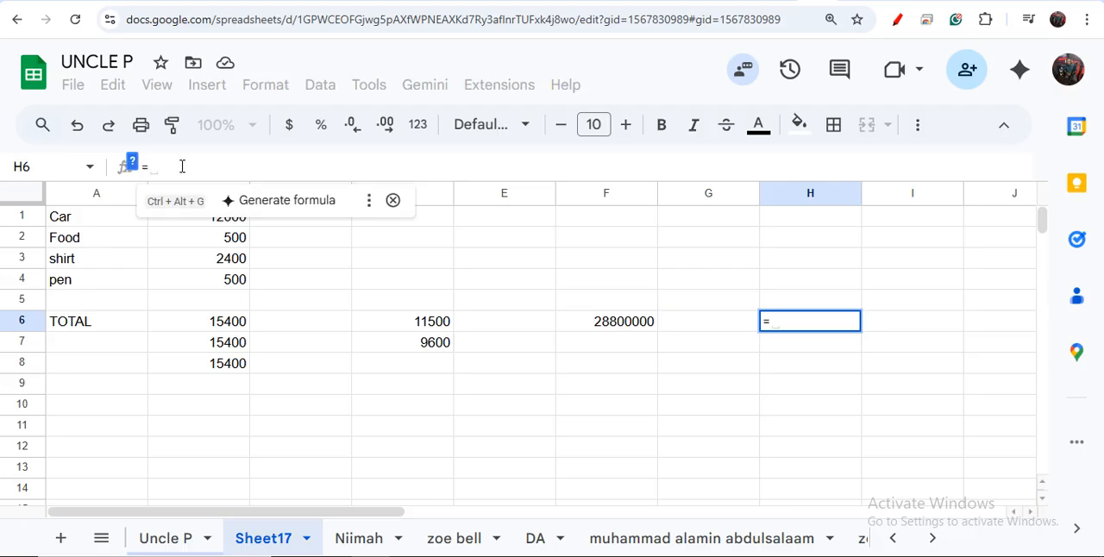
text(SUM()
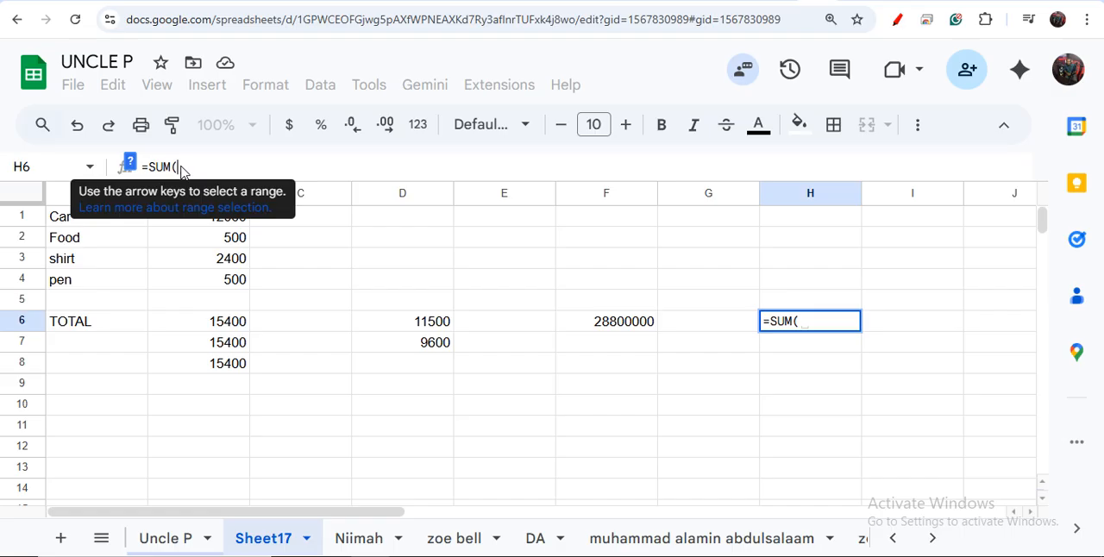
click(613, 321)
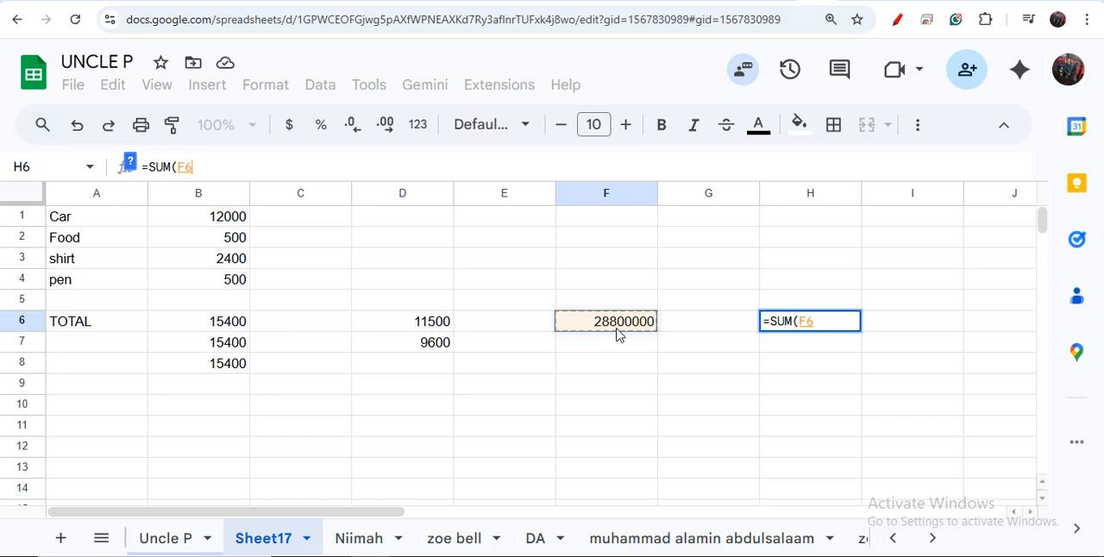
text(/)
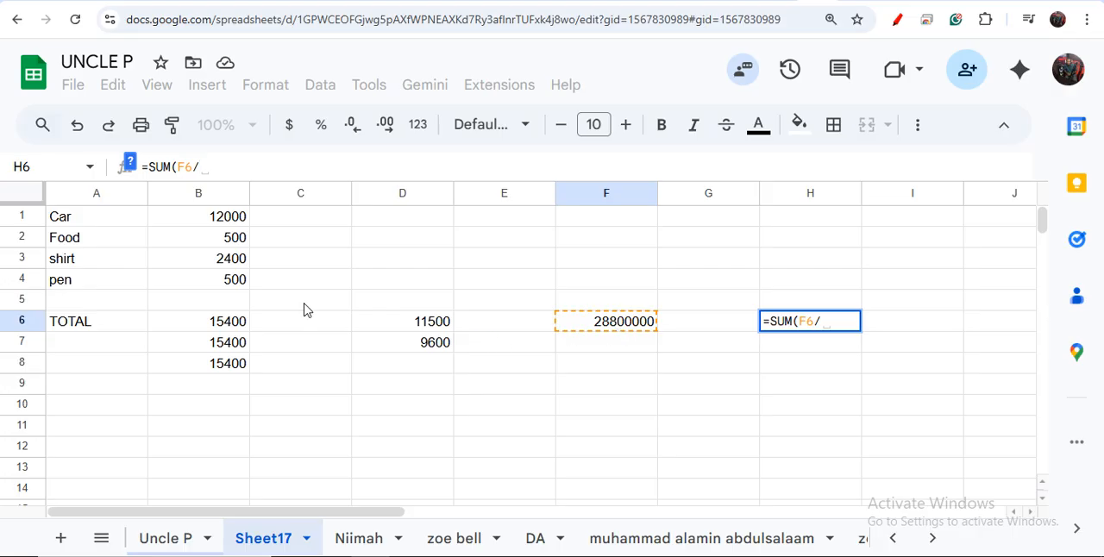
click(237, 257)
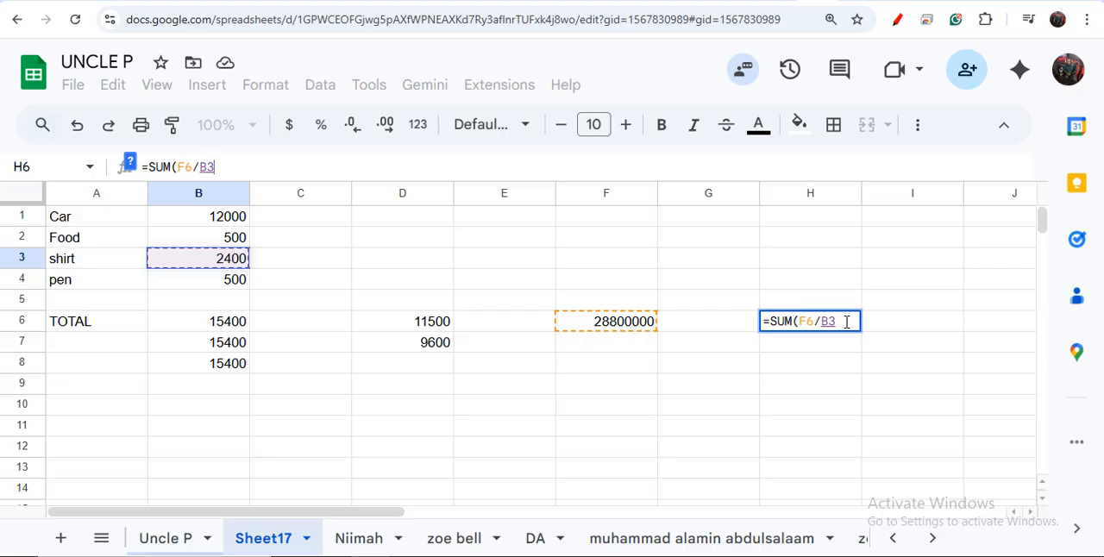
text())
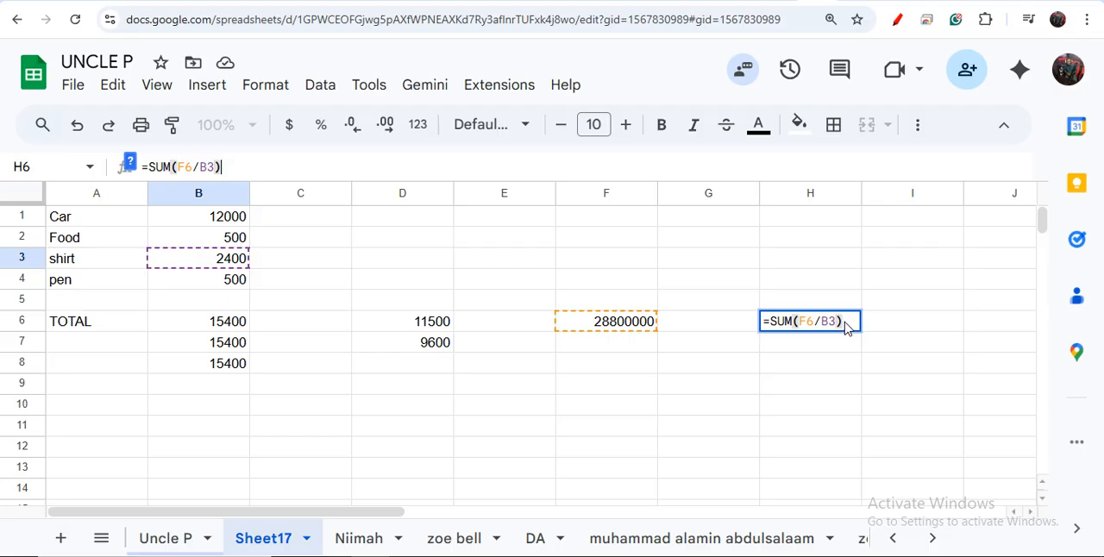
key(Return)
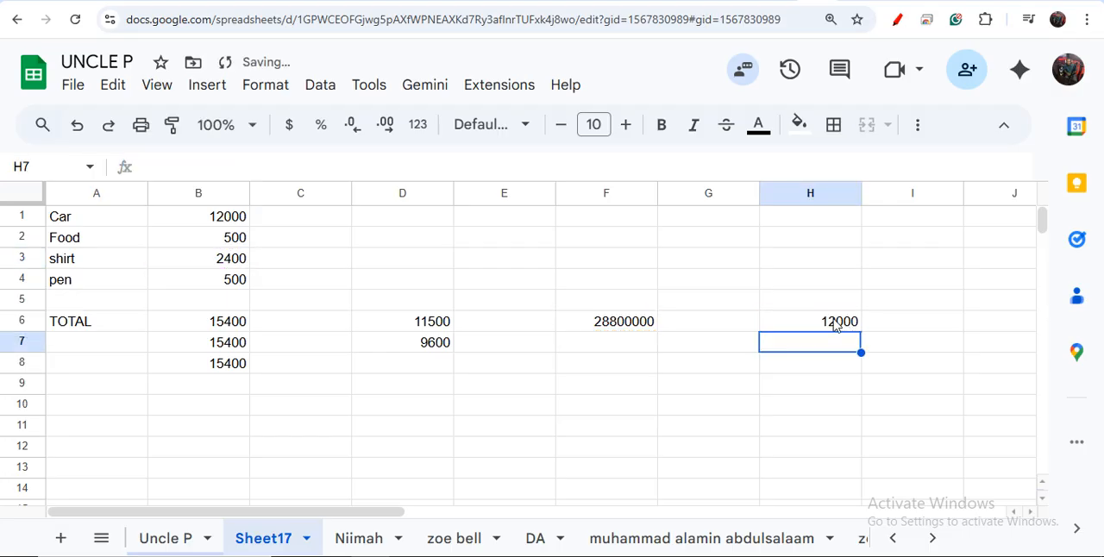
Step: Review the division, multiplication and subtraction formulas in cells H6, F6, D6 and D7
click(839, 322)
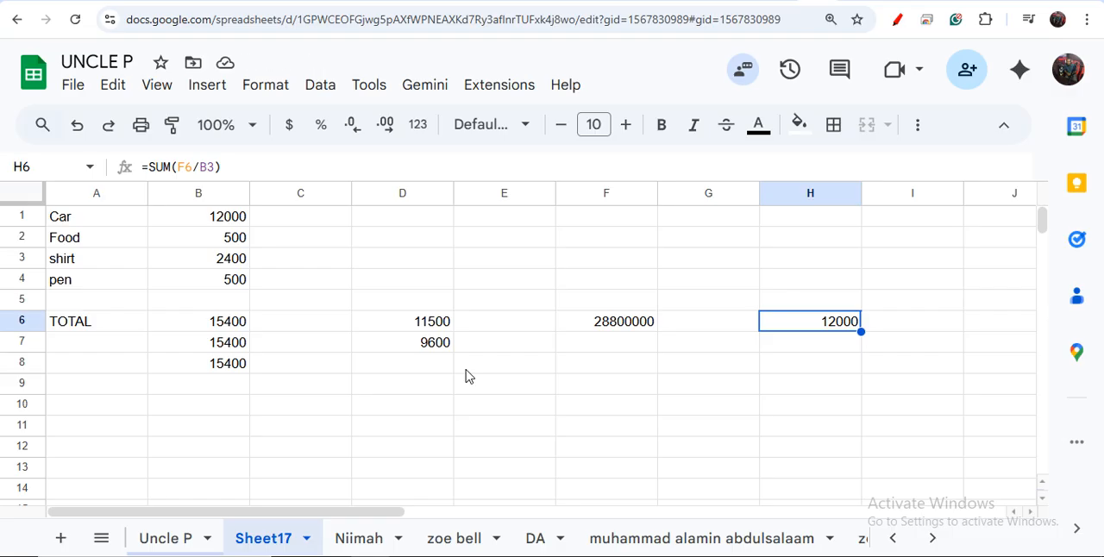
click(627, 321)
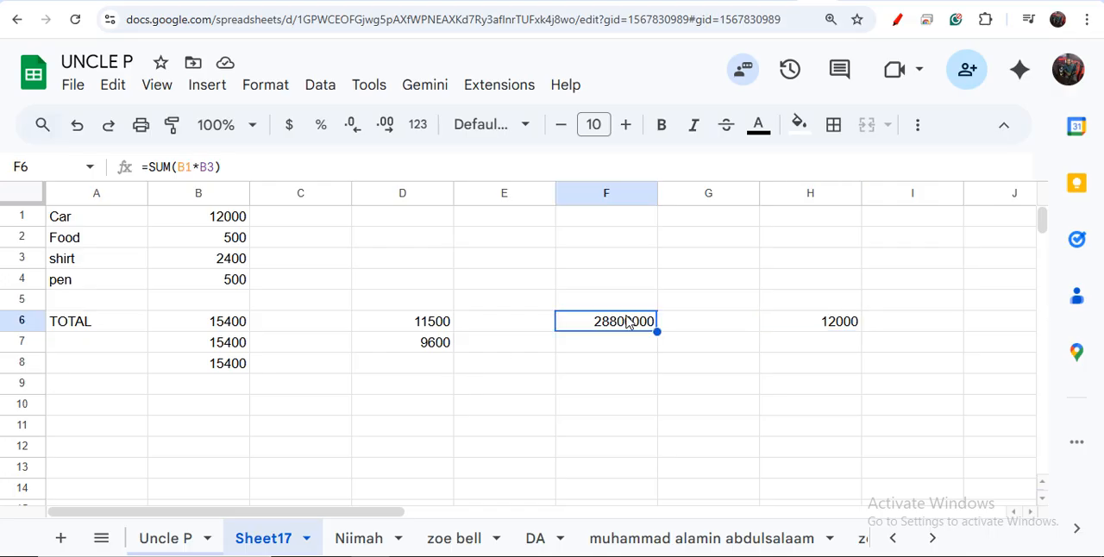
click(431, 322)
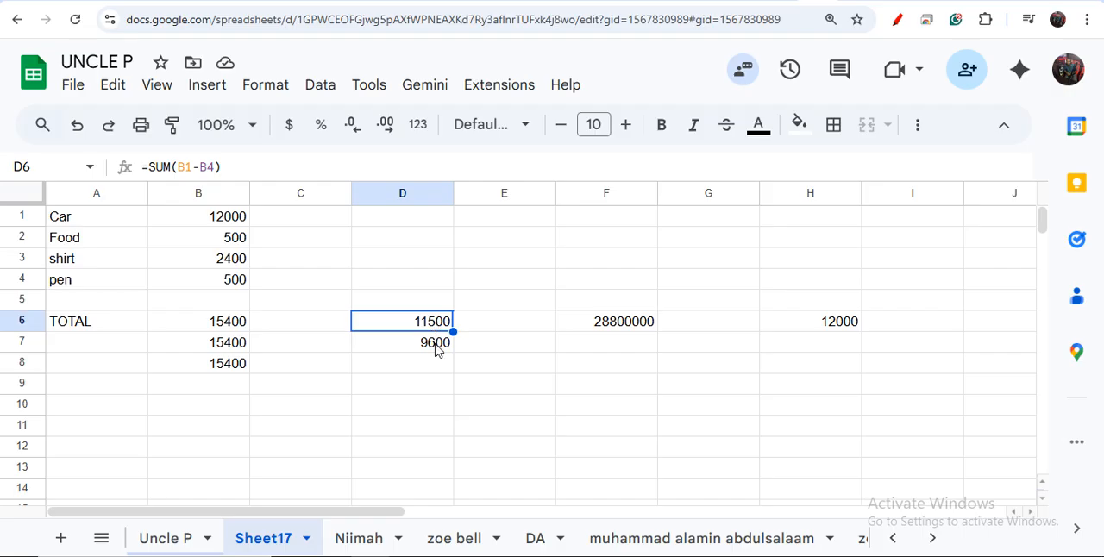
click(437, 346)
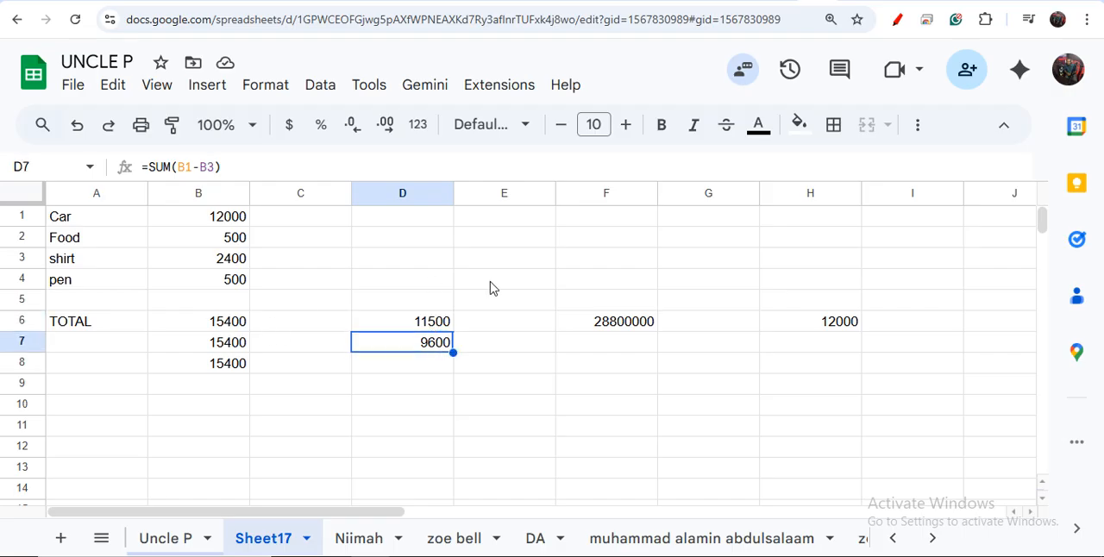